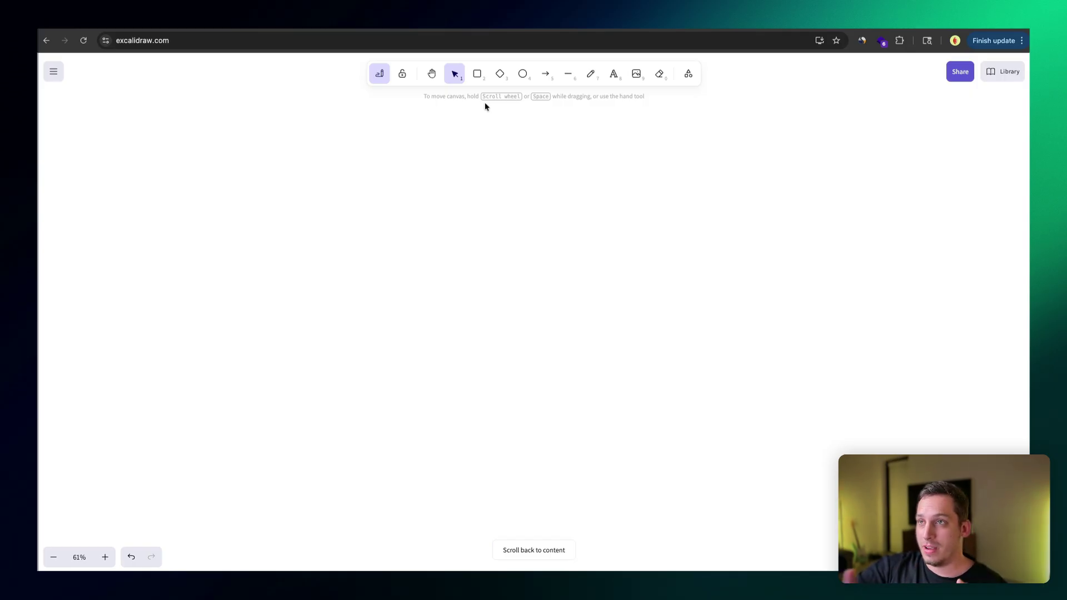
# Draw a tall rounded panel on the right and copy it into short bars on the left
pyautogui.click(476, 74)
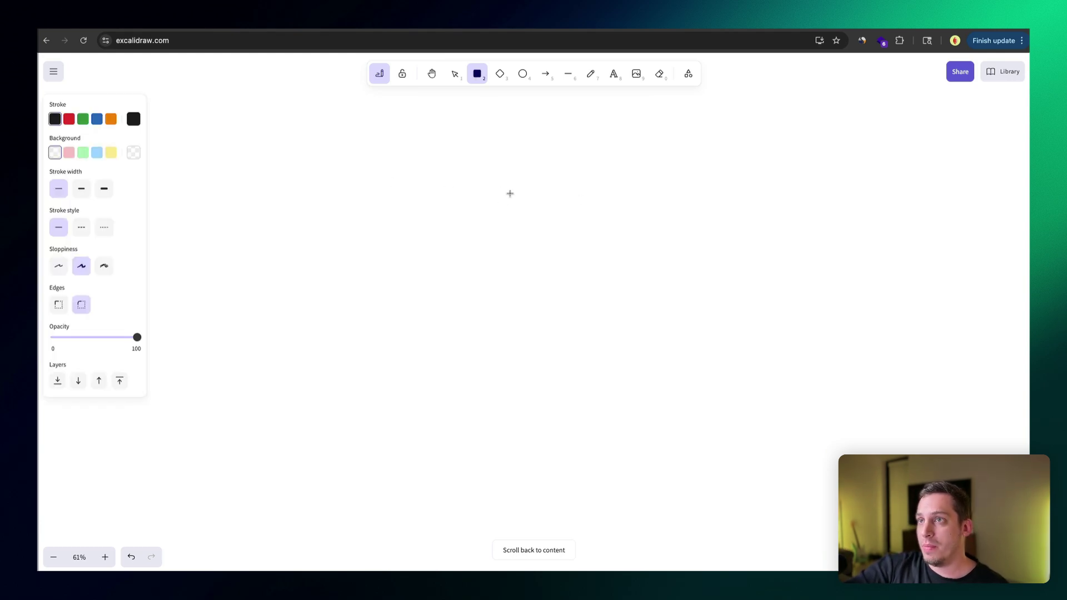
pyautogui.moveTo(501, 201); pyautogui.dragTo(700, 449)
pyautogui.moveTo(571, 354); pyautogui.dragTo(337, 345)
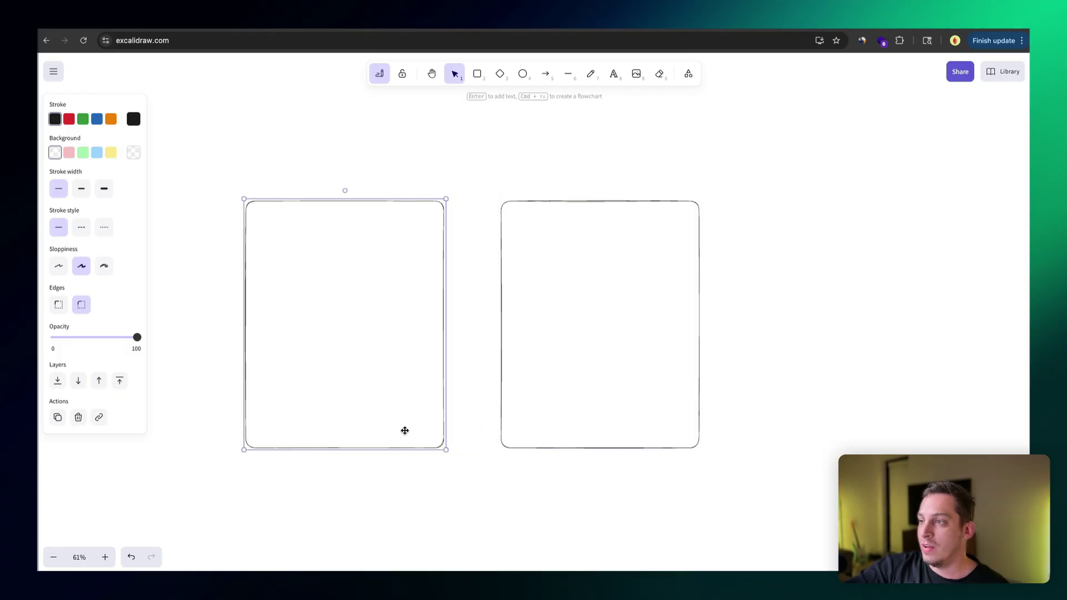
pyautogui.moveTo(447, 455); pyautogui.dragTo(336, 415)
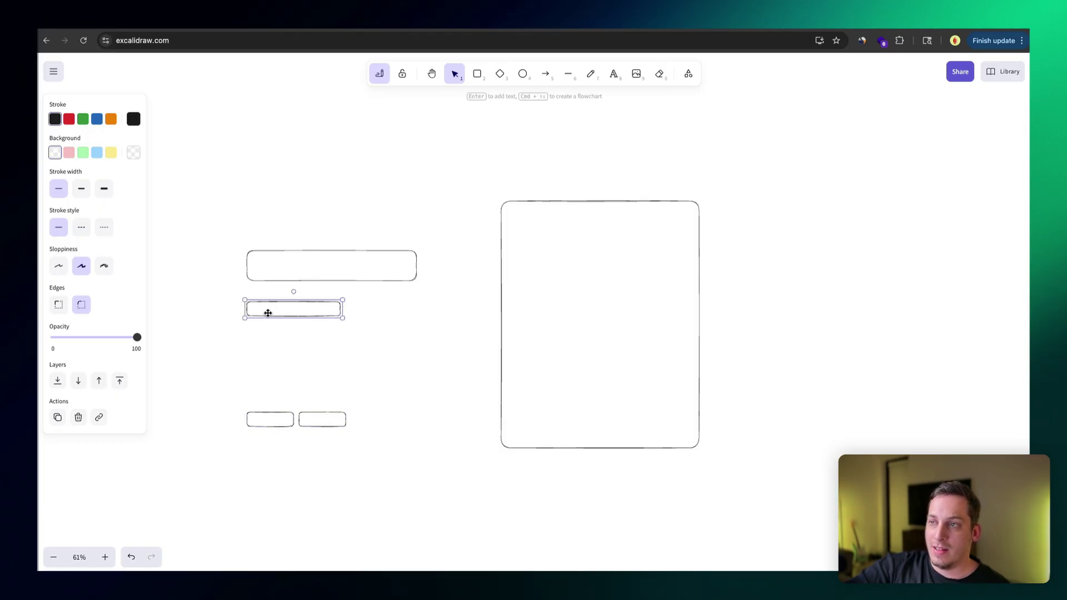
pyautogui.moveTo(267, 309)
pyautogui.mouseDown()
pyautogui.moveTo(266, 300)
pyautogui.moveTo(267, 326)
pyautogui.mouseUp()
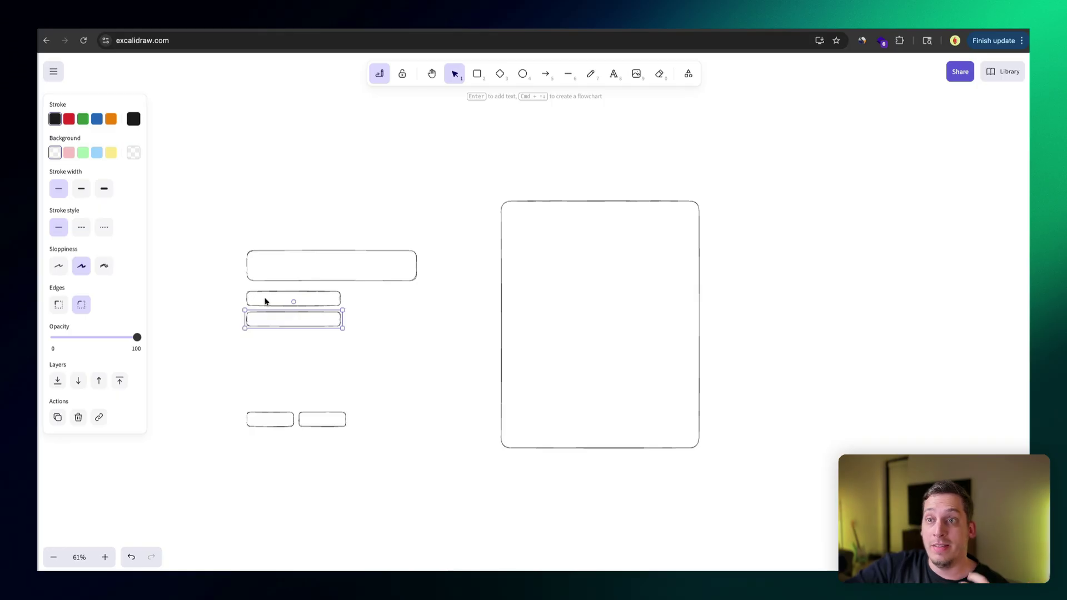
# Delete the top wide bar and place the second short bar beside the first
pyautogui.click(289, 286)
pyautogui.click(285, 291)
pyautogui.click(296, 267)
pyautogui.moveTo(259, 240); pyautogui.dragTo(326, 269)
pyautogui.moveTo(428, 287); pyautogui.dragTo(189, 245)
pyautogui.press('Delete')
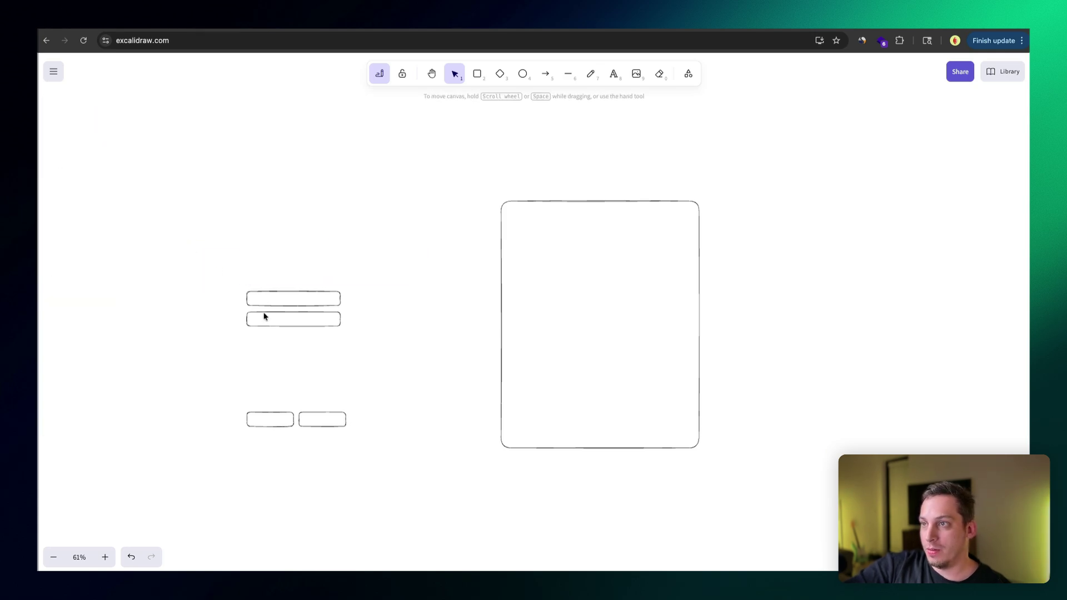
pyautogui.moveTo(266, 320); pyautogui.dragTo(360, 289)
# Duplicate bars downward into wide fields, with a small box copied beneath them
pyautogui.keyDown('shift'); pyautogui.click(303, 292); pyautogui.keyUp('shift')
pyautogui.click(293, 307)
pyautogui.click(293, 305)
pyautogui.keyDown('alt'); pyautogui.moveTo(293, 305); pyautogui.dragTo(378, 335); pyautogui.keyUp('alt')
pyautogui.click(310, 369)
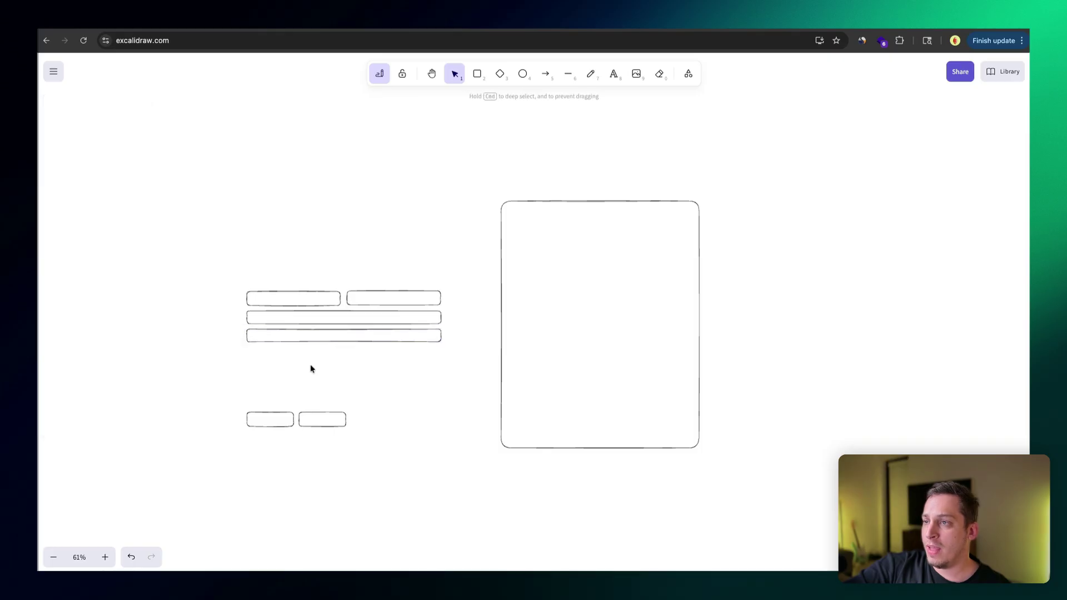
pyautogui.keyDown('alt'); pyautogui.moveTo(272, 412); pyautogui.dragTo(444, 408); pyautogui.keyUp('alt')
pyautogui.click(324, 423)
# Delete the extra small box and shorten the right panel into an image box
pyautogui.press('Delete')
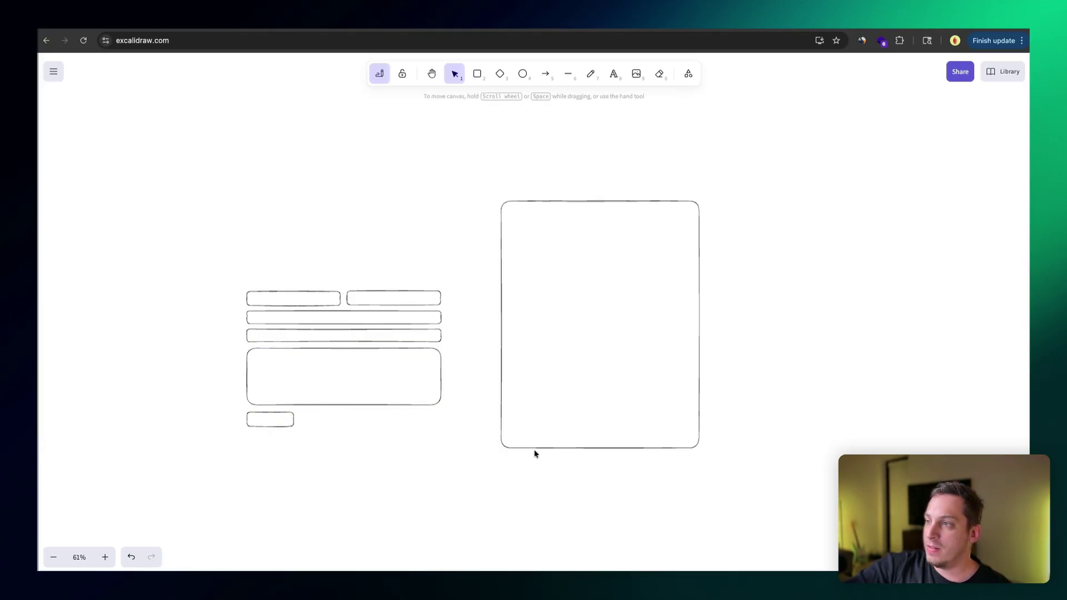
pyautogui.click(506, 444)
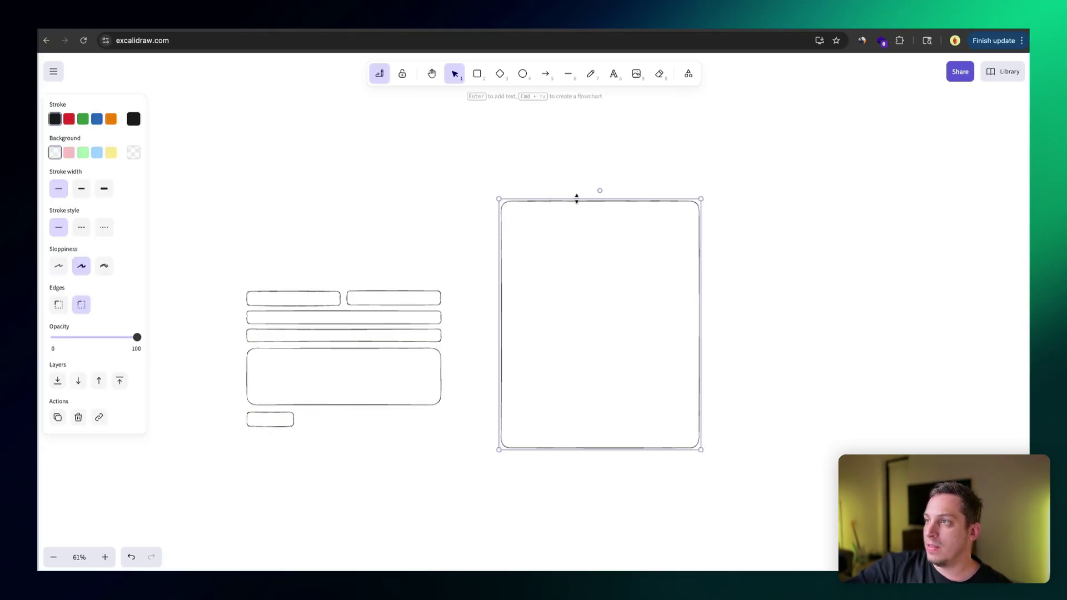
pyautogui.moveTo(498, 201); pyautogui.dragTo(469, 246)
pyautogui.moveTo(698, 458); pyautogui.dragTo(695, 403)
# Copy the image box into four small thumbnails spanning its width below it
pyautogui.moveTo(611, 365); pyautogui.dragTo(611, 507)
pyautogui.scroll(-2, 621, 509)
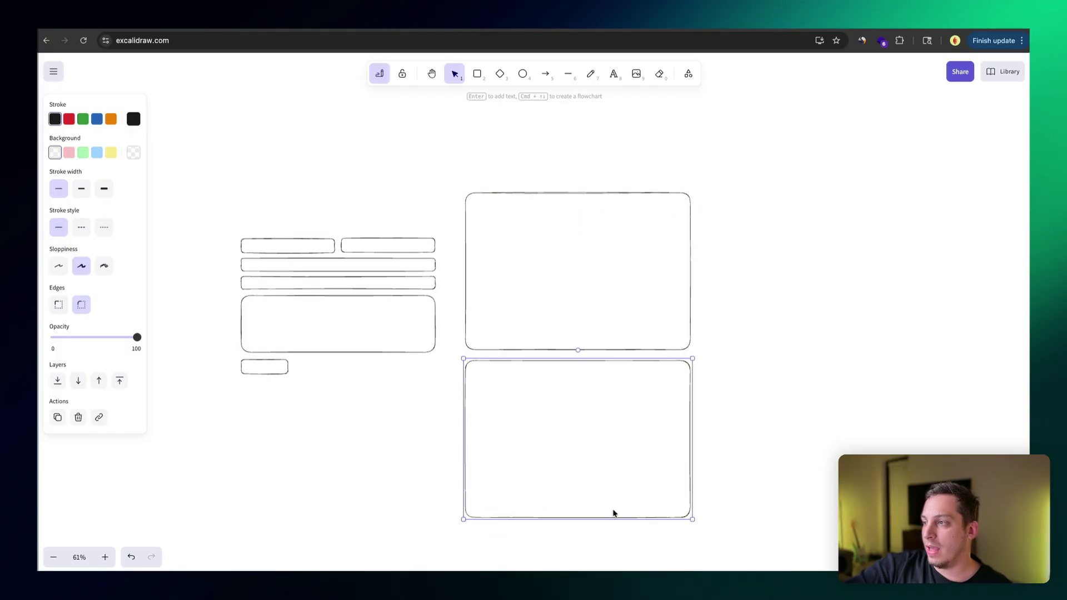
pyautogui.moveTo(691, 519); pyautogui.dragTo(628, 388)
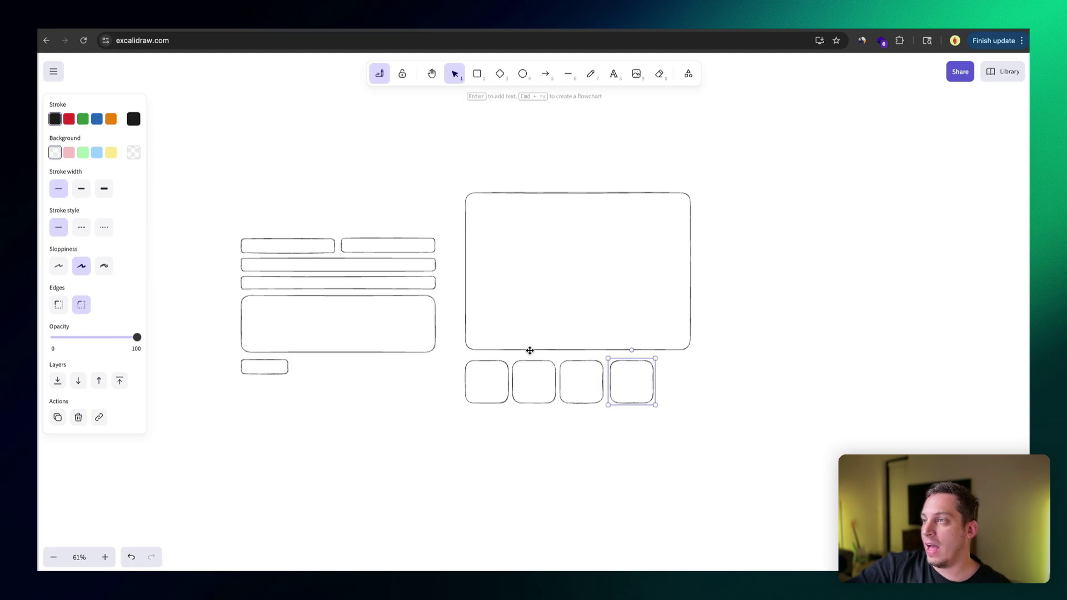
pyautogui.moveTo(435, 371); pyautogui.dragTo(469, 356)
pyautogui.click(669, 407)
pyautogui.moveTo(657, 407); pyautogui.dragTo(699, 413)
pyautogui.click(693, 414)
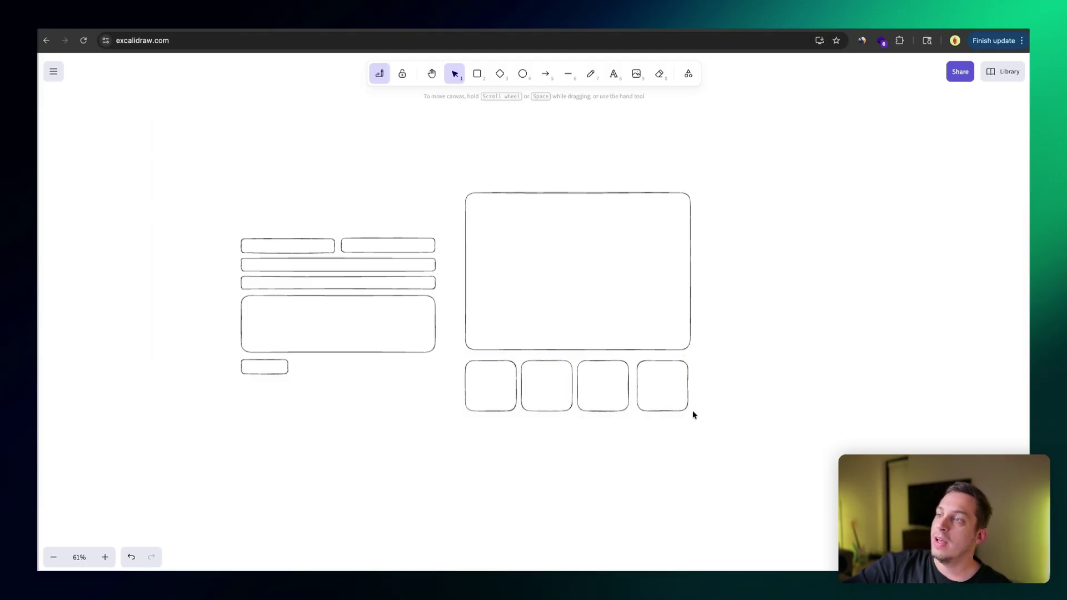
# Enlarge the form group and enclose the whole layout in one large rectangle
pyautogui.moveTo(435, 431)
pyautogui.mouseDown()
pyautogui.moveTo(204, 219)
pyautogui.moveTo(202, 198)
pyautogui.moveTo(487, 448)
pyautogui.moveTo(444, 442)
pyautogui.mouseUp()
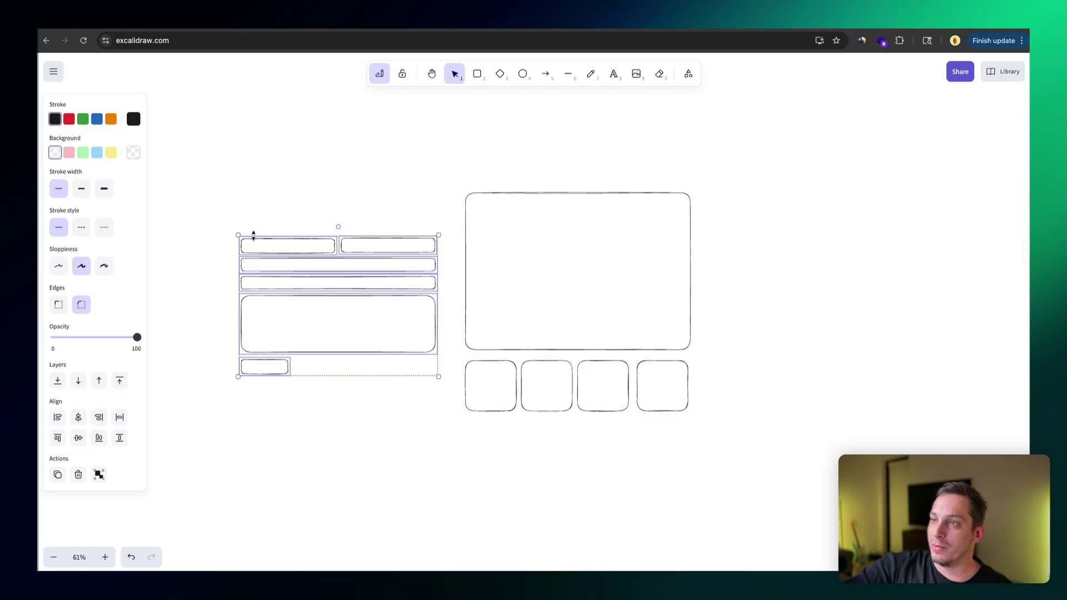
pyautogui.moveTo(238, 234); pyautogui.dragTo(220, 216)
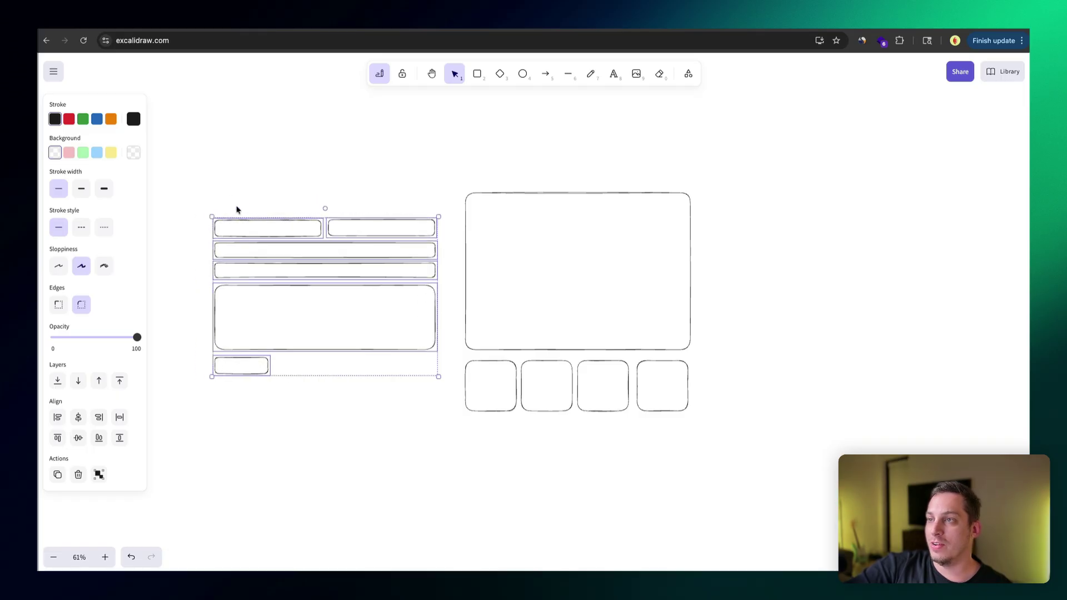
pyautogui.hotkey('shift', 'Left')
pyautogui.click(220, 184)
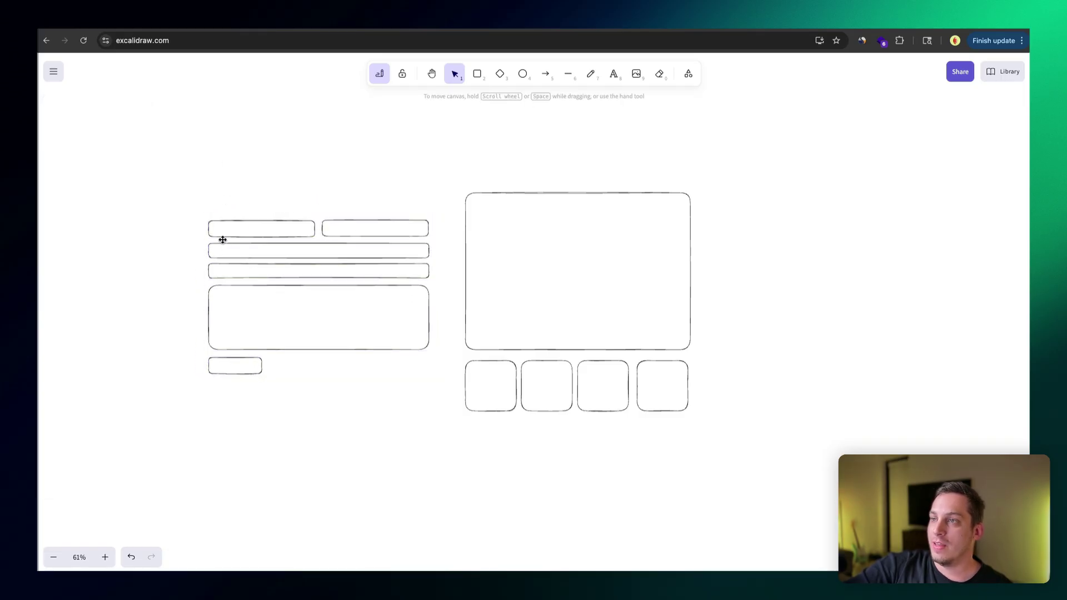
pyautogui.moveTo(222, 239); pyautogui.dragTo(186, 194)
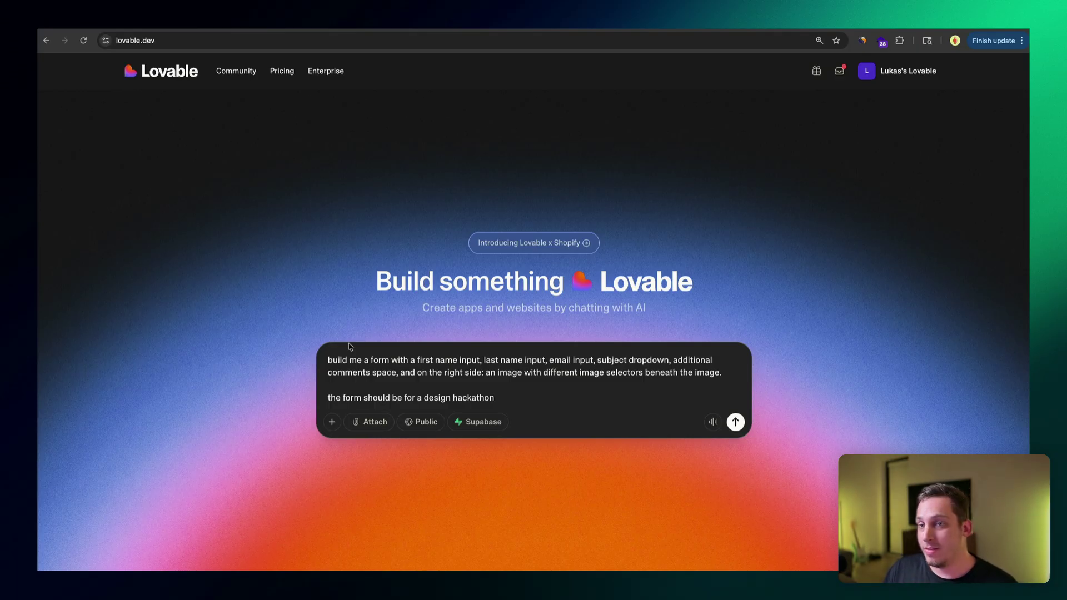
# Send the prompt for a hackathon form with name, email, subject, comments fields and gallery
pyautogui.click(735, 422)
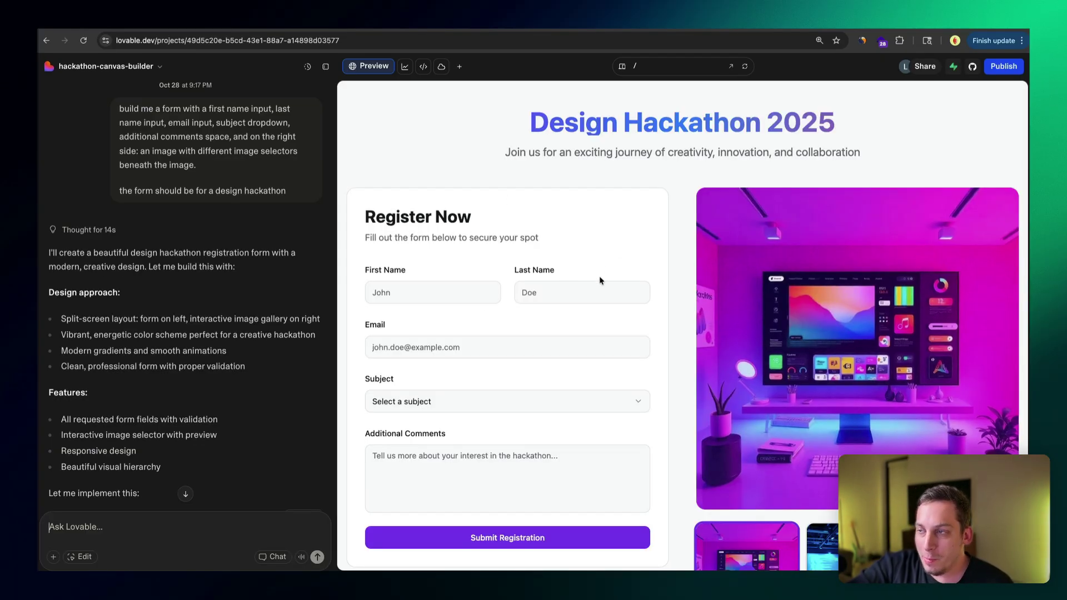
# Scroll the form preview and step through two images in its gallery
pyautogui.scroll(-3, 598, 275)
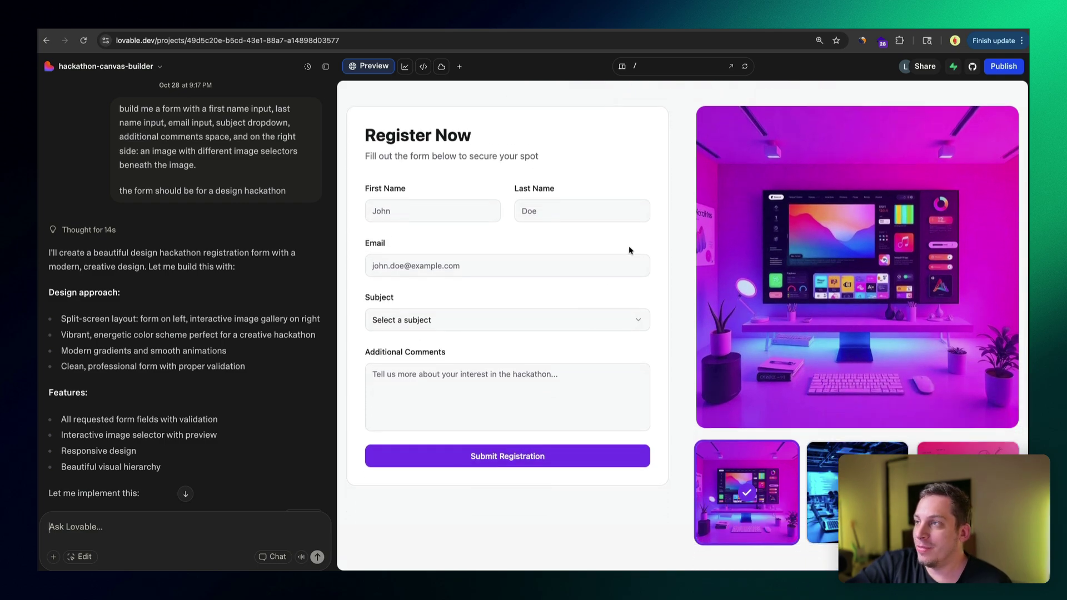
pyautogui.scroll(3, 628, 248)
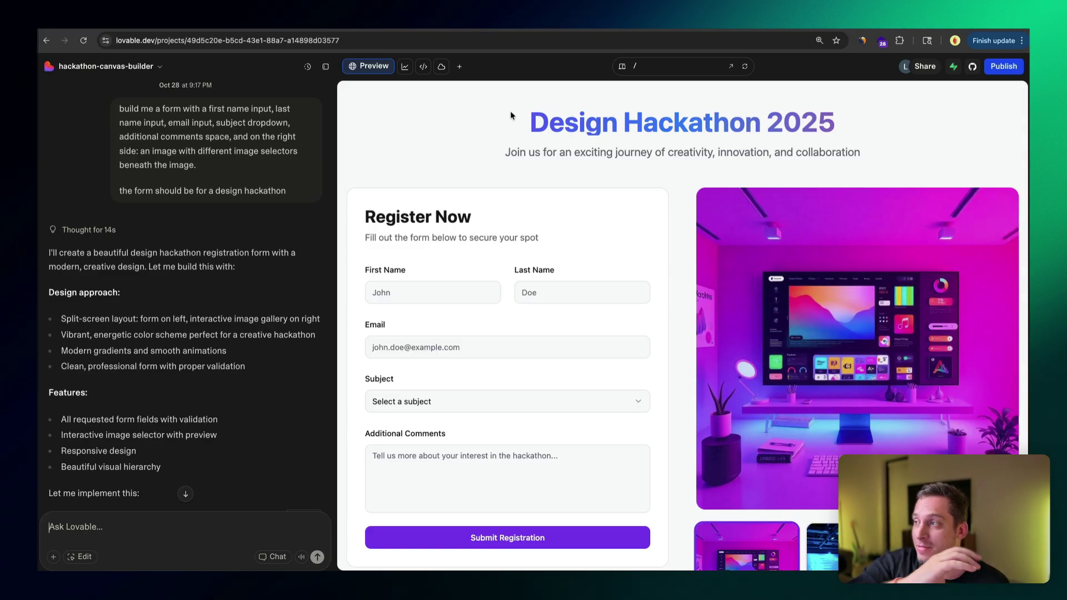
pyautogui.moveTo(510, 115); pyautogui.dragTo(836, 128)
pyautogui.click(798, 163)
pyautogui.scroll(-3, 669, 236)
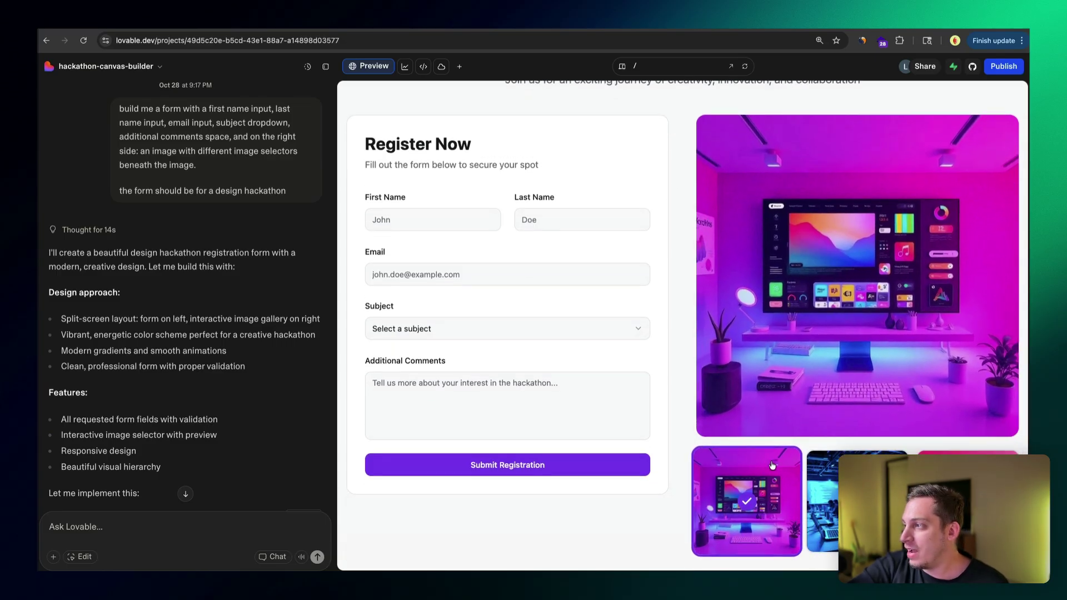
pyautogui.click(855, 500)
pyautogui.click(944, 462)
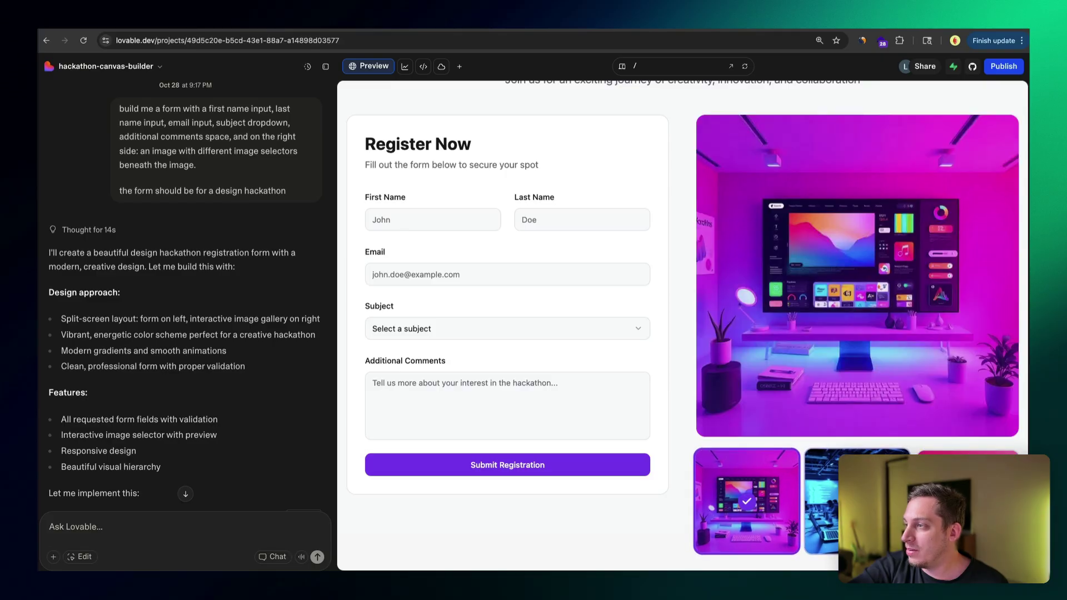
# Open and close the Subject dropdown, then switch to the MagicPath tab
pyautogui.scroll(2, 655, 411)
pyautogui.scroll(-1, 683, 369)
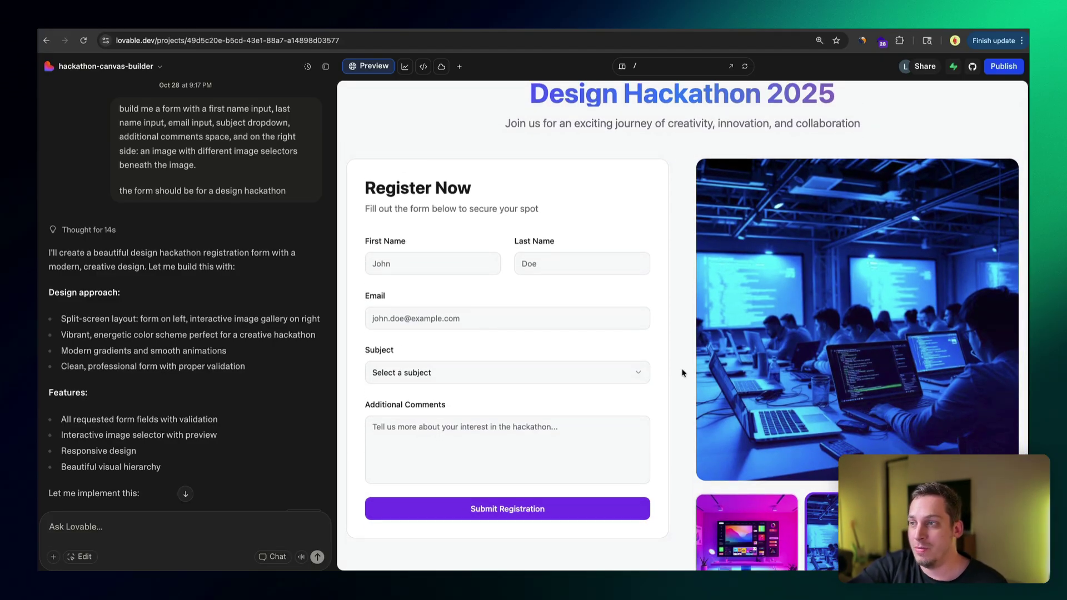
pyautogui.click(640, 373)
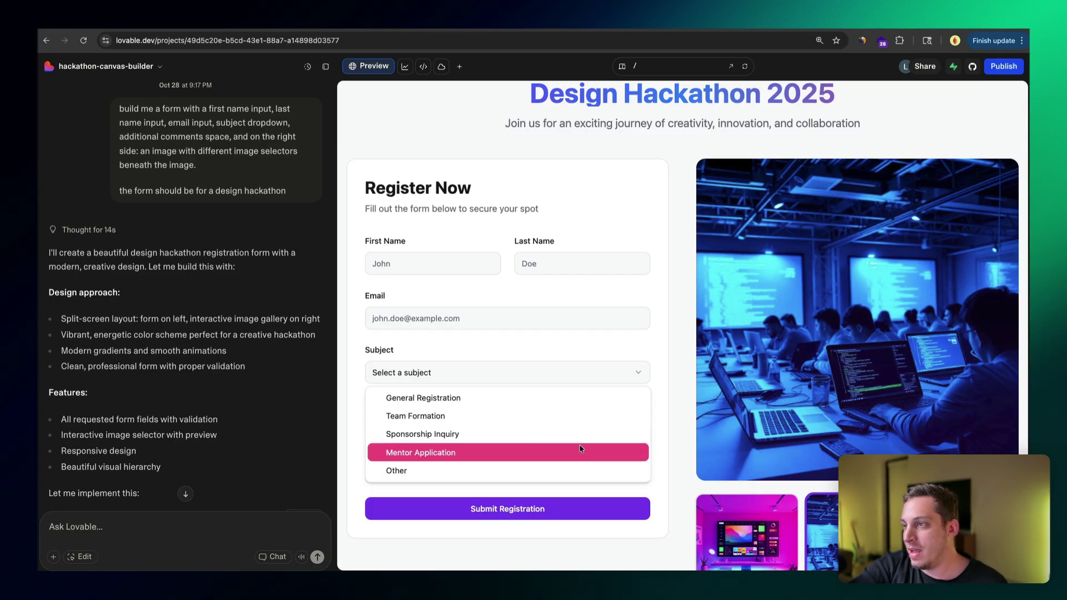
pyautogui.click(636, 372)
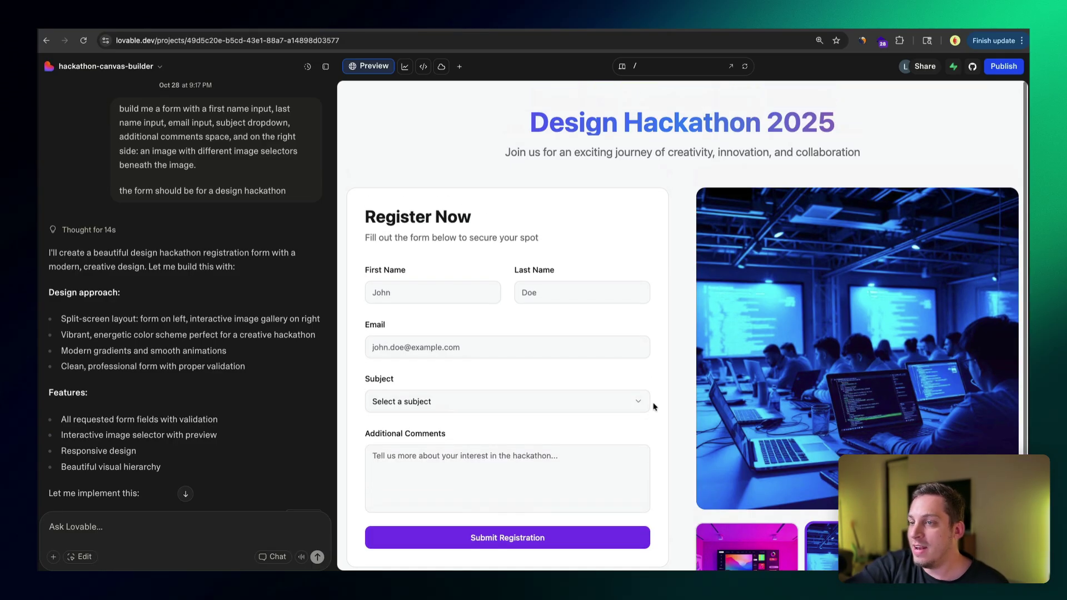
pyautogui.hotkey('ctrl', 'Tab')
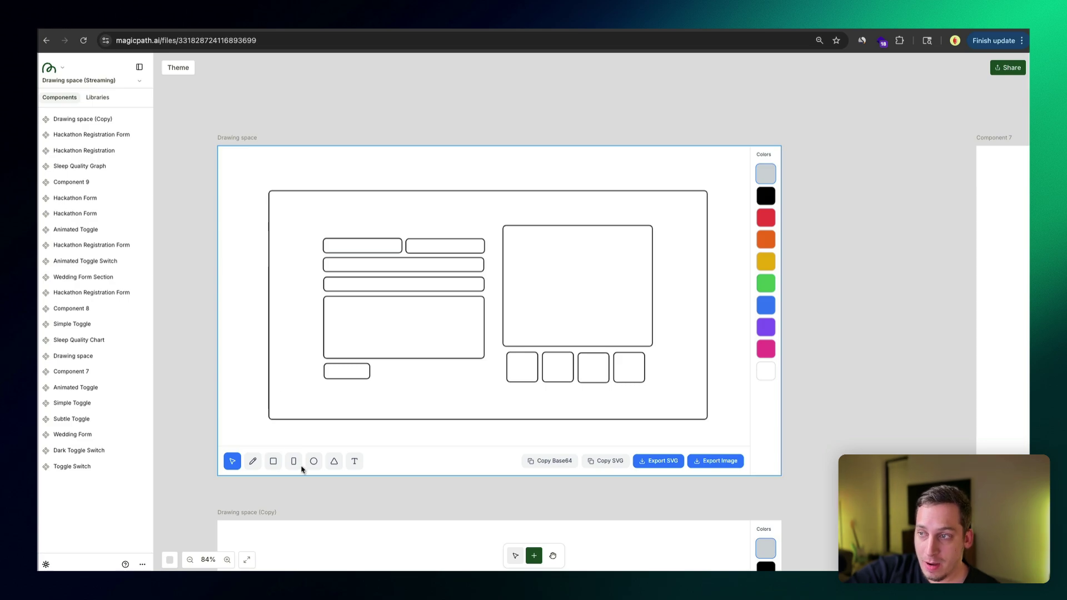
# Reshape a rectangle copy into a small field above the wireframe form
pyautogui.click(340, 340)
pyautogui.click(337, 340)
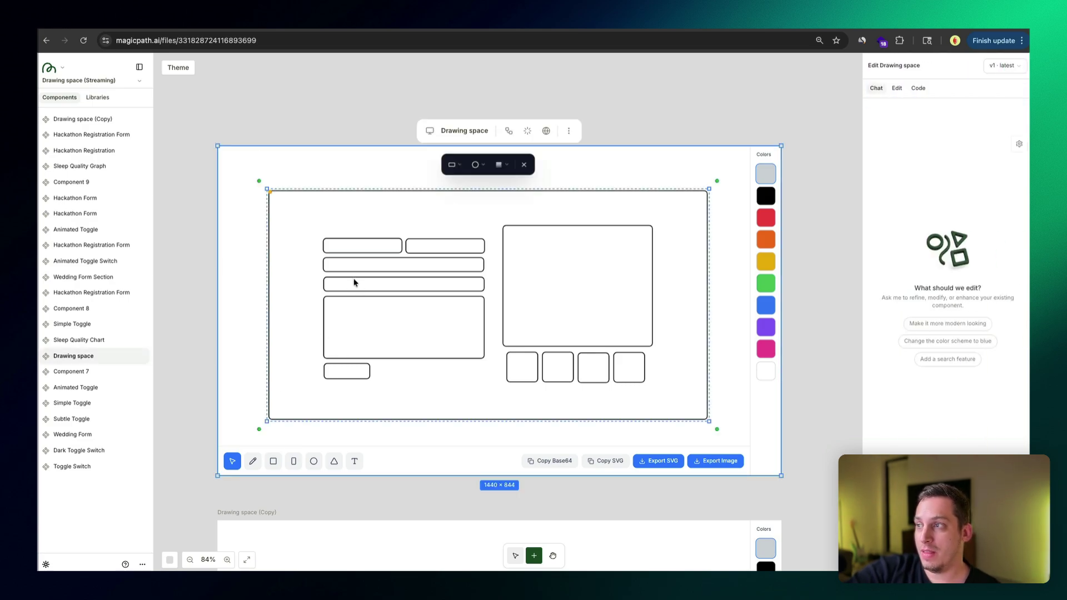
pyautogui.moveTo(354, 283)
pyautogui.mouseDown()
pyautogui.moveTo(423, 308)
pyautogui.moveTo(445, 348)
pyautogui.moveTo(342, 346)
pyautogui.moveTo(342, 306)
pyautogui.mouseUp()
pyautogui.moveTo(695, 444)
pyautogui.mouseDown()
pyautogui.moveTo(543, 374)
pyautogui.moveTo(318, 336)
pyautogui.mouseUp()
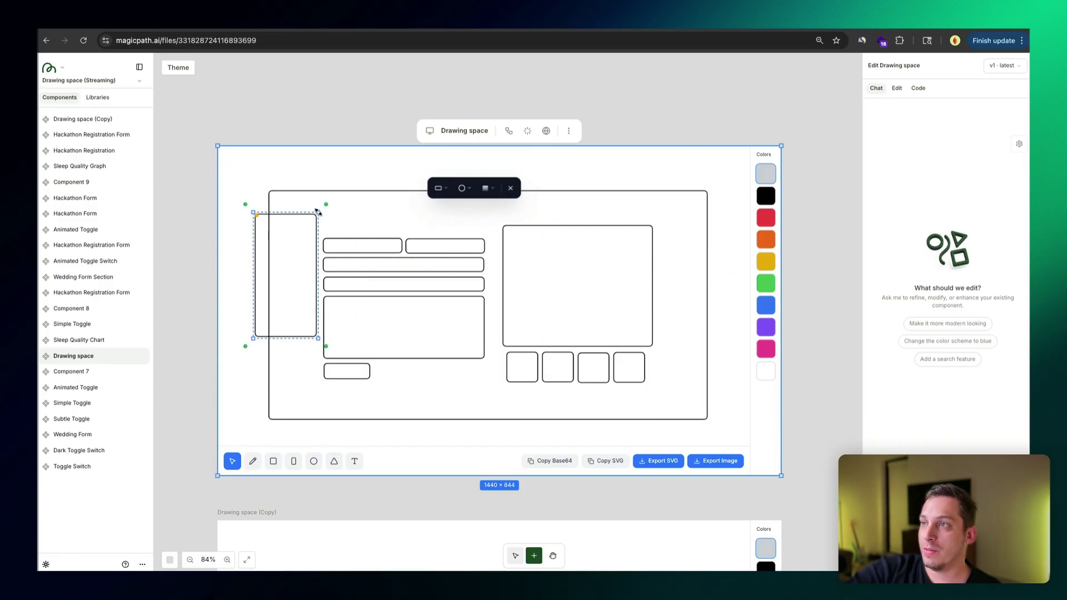
pyautogui.moveTo(317, 213)
pyautogui.mouseDown()
pyautogui.moveTo(301, 308)
pyautogui.moveTo(322, 308)
pyautogui.moveTo(344, 307)
pyautogui.moveTo(381, 211)
pyautogui.mouseUp()
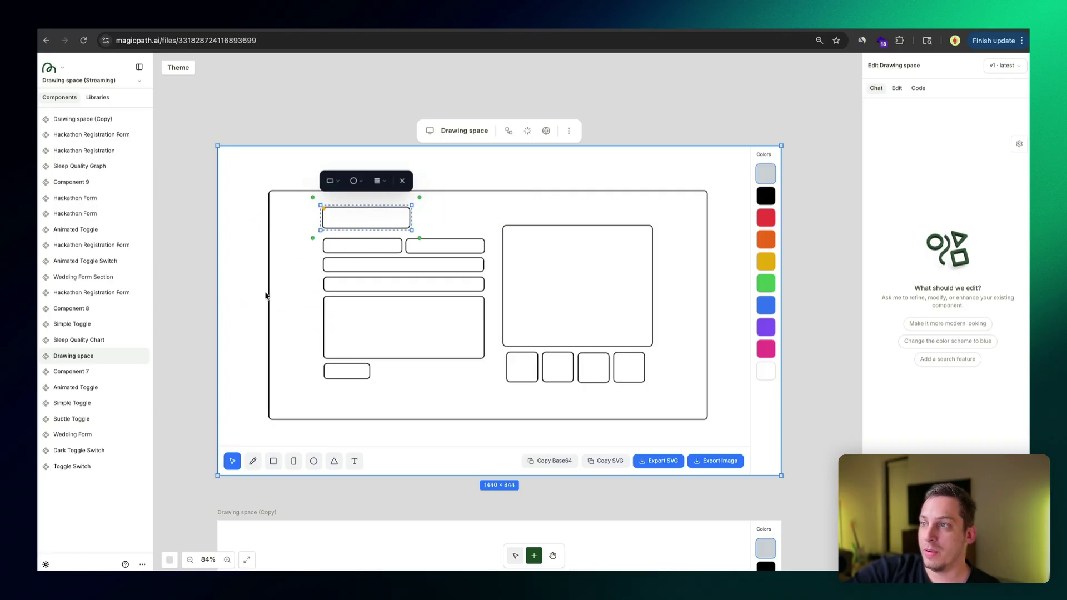
# Delete the sketch's outer border rectangle
pyautogui.click(242, 317)
pyautogui.click(309, 214)
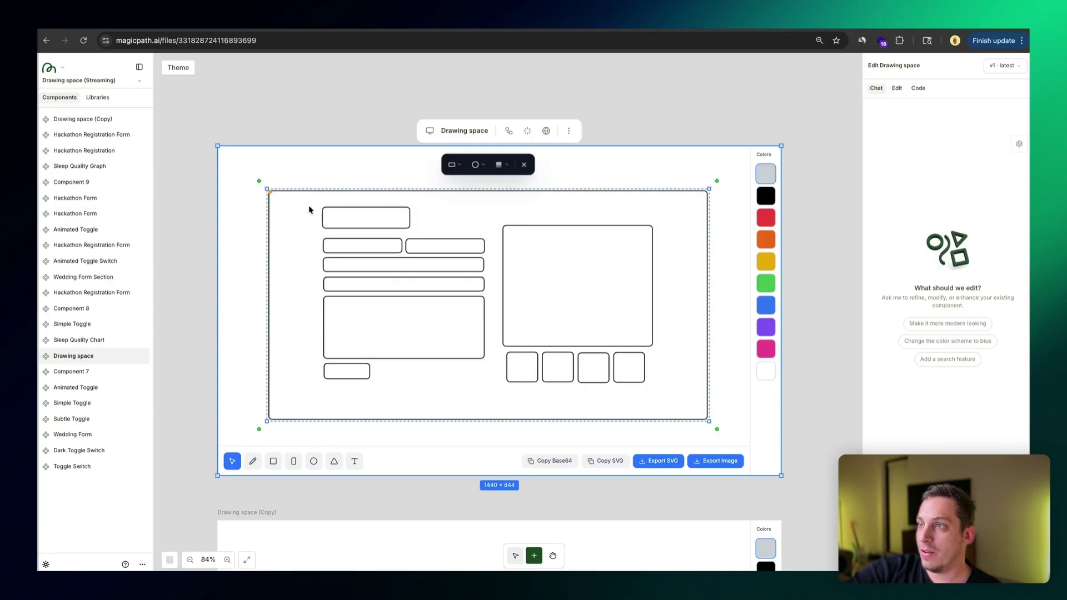
pyautogui.moveTo(309, 209); pyautogui.dragTo(307, 255)
pyautogui.press('BackSpace')
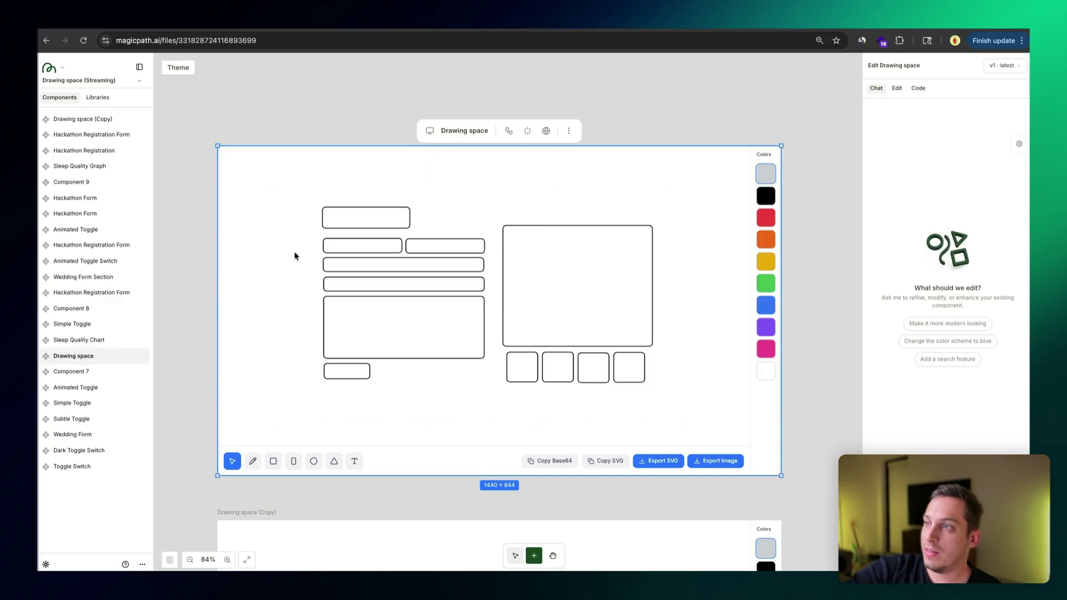
pyautogui.moveTo(274, 176)
pyautogui.mouseDown()
pyautogui.moveTo(668, 417)
pyautogui.moveTo(286, 235)
pyautogui.moveTo(300, 195)
pyautogui.mouseUp()
pyautogui.click(668, 417)
pyautogui.click(269, 317)
# Draw a small circle at the fourth field's right end and fill it purple
pyautogui.click(314, 461)
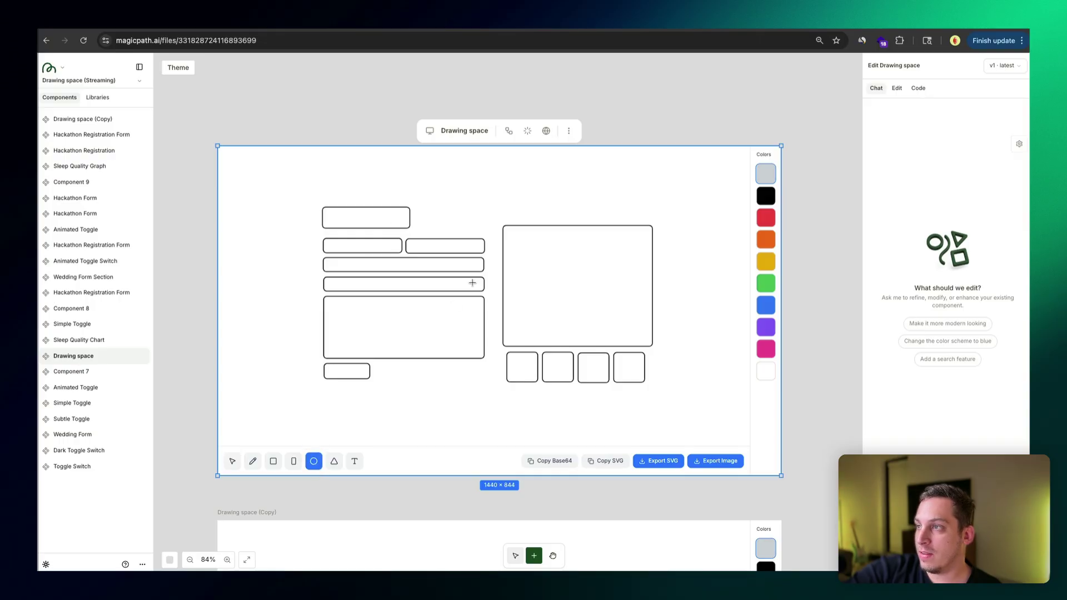
pyautogui.moveTo(472, 283); pyautogui.dragTo(479, 288)
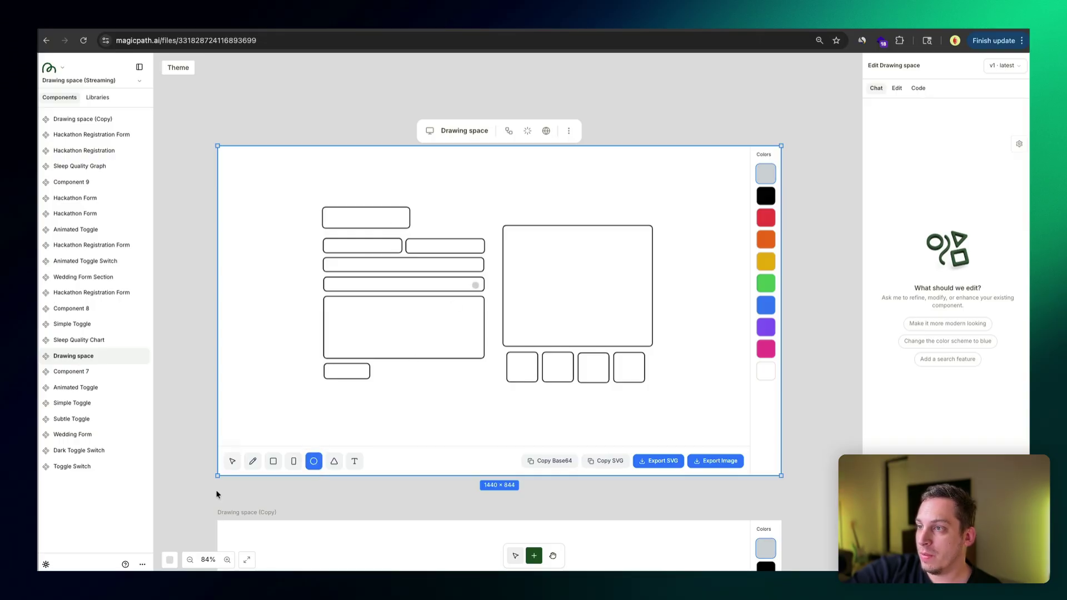
pyautogui.click(233, 461)
pyautogui.click(475, 285)
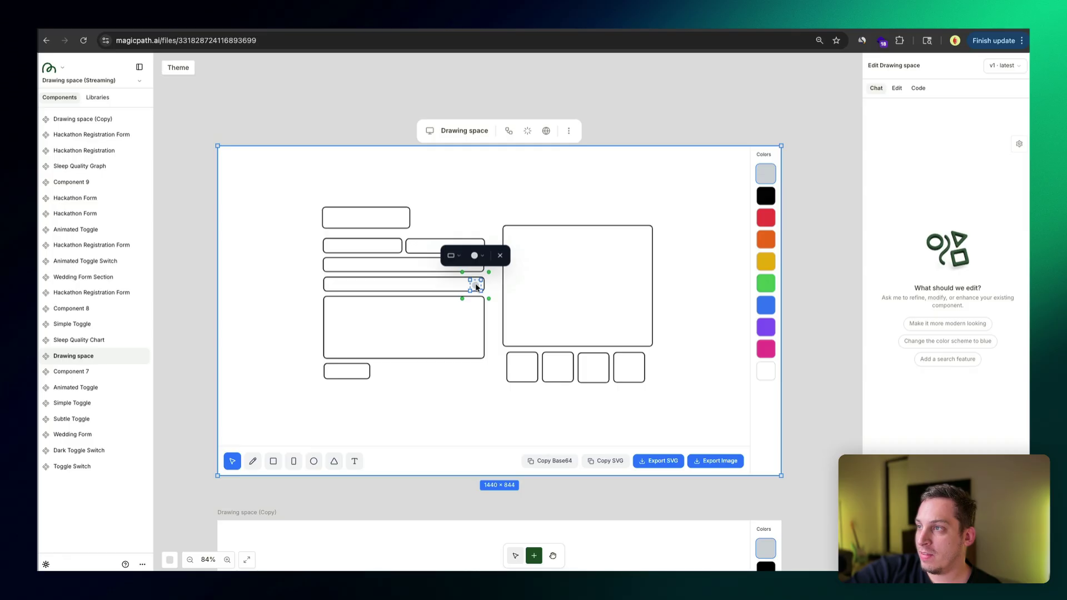
pyautogui.click(475, 256)
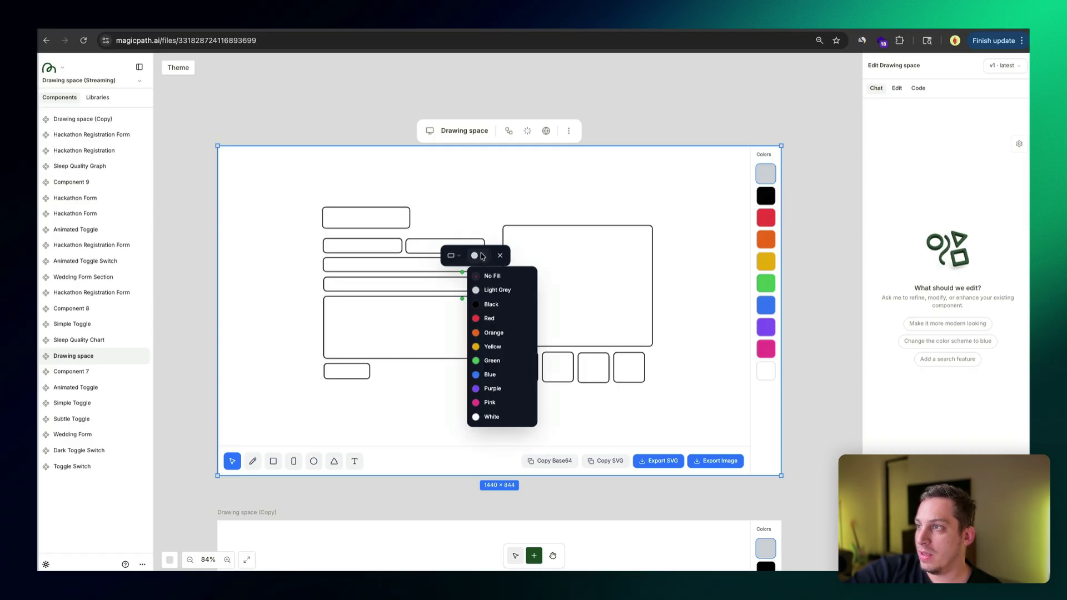
pyautogui.click(489, 389)
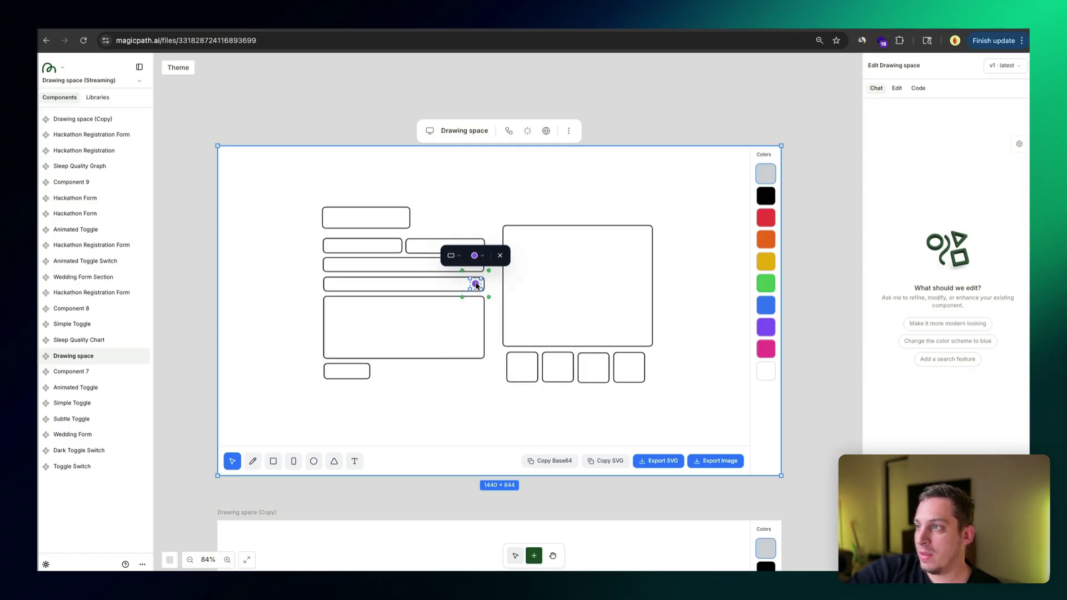
# Fill the large image rectangle and its four thumbnails blue
pyautogui.click(566, 278)
pyautogui.keyDown('shift'); pyautogui.click(532, 380); pyautogui.keyUp('shift')
pyautogui.keyDown('shift'); pyautogui.click(549, 380); pyautogui.keyUp('shift')
pyautogui.keyDown('shift'); pyautogui.click(600, 376); pyautogui.keyUp('shift')
pyautogui.keyDown('shift'); pyautogui.click(621, 371); pyautogui.keyUp('shift')
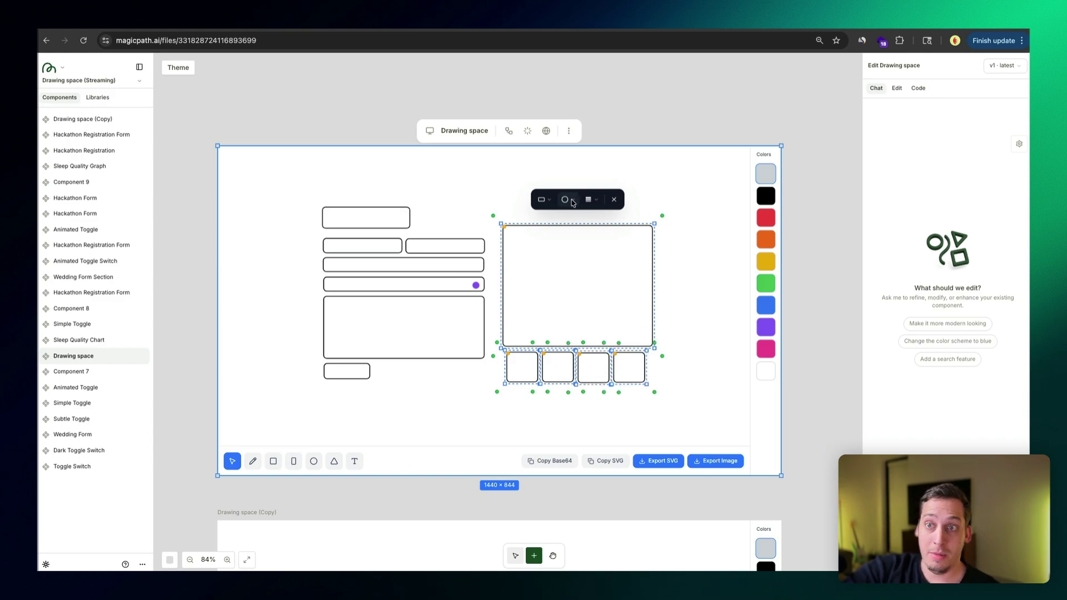
pyautogui.click(572, 202)
pyautogui.click(599, 320)
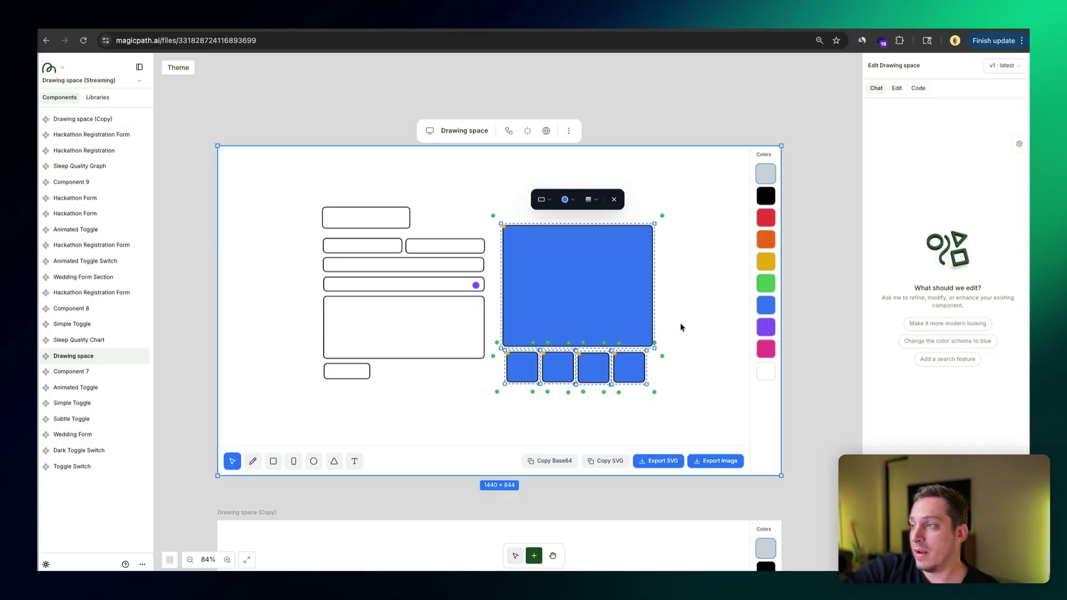
pyautogui.click(684, 371)
# Fill the button box yellow
pyautogui.click(357, 379)
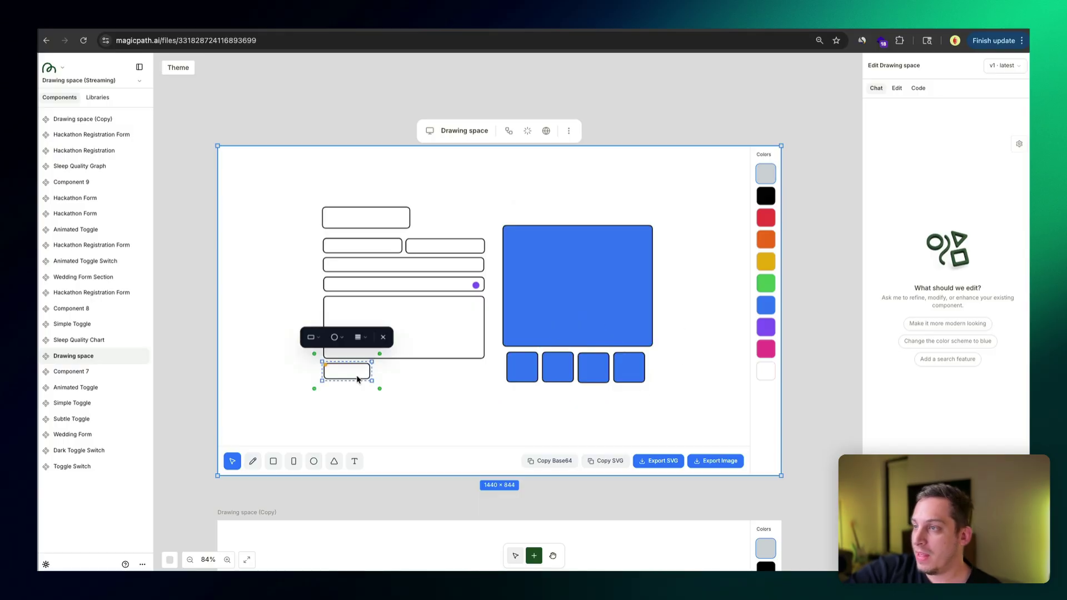
pyautogui.click(335, 338)
pyautogui.click(352, 428)
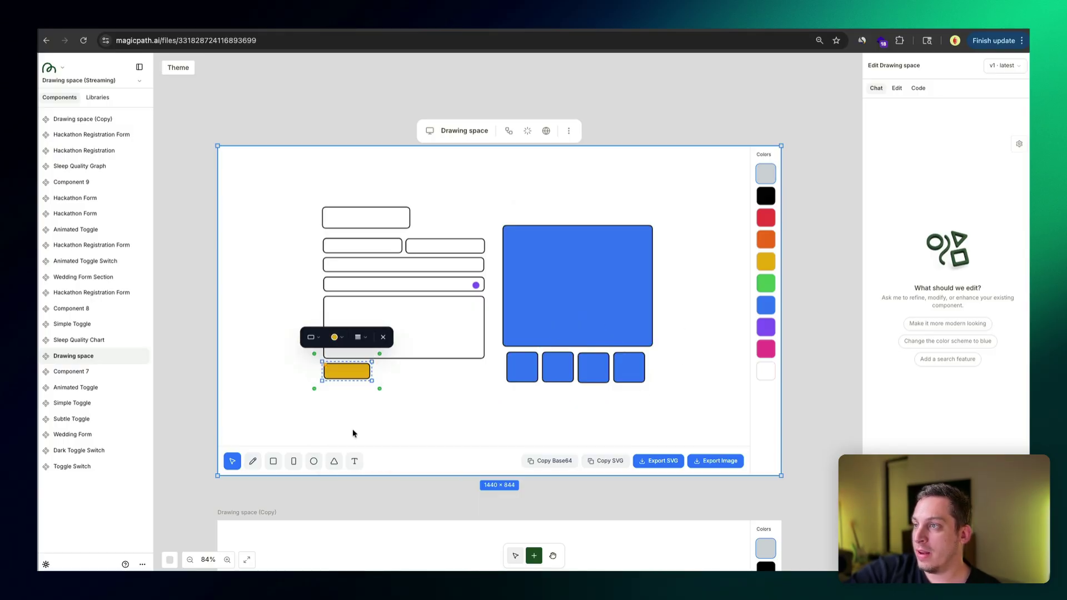
pyautogui.click(410, 387)
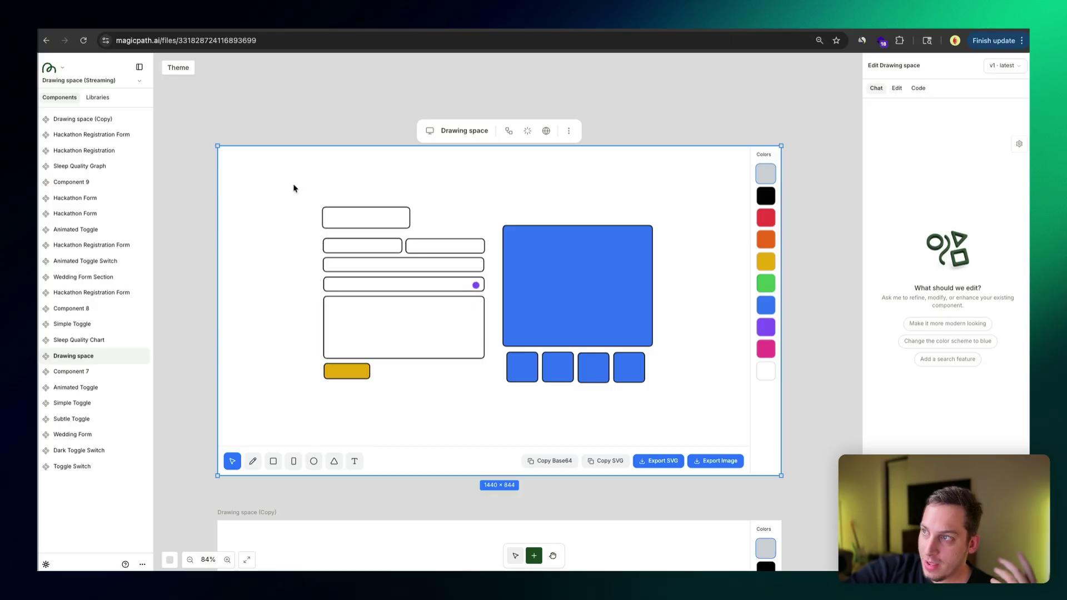
# Select all sketch shapes and move the whole sketch down slightly
pyautogui.moveTo(292, 183); pyautogui.dragTo(676, 405)
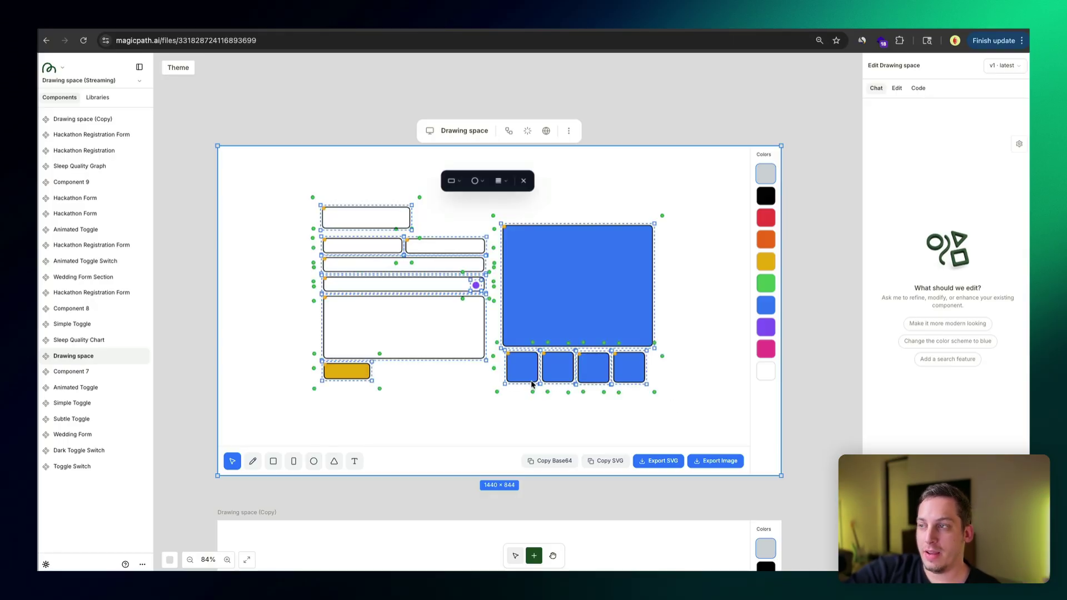
pyautogui.click(450, 392)
pyautogui.moveTo(298, 192); pyautogui.dragTo(673, 395)
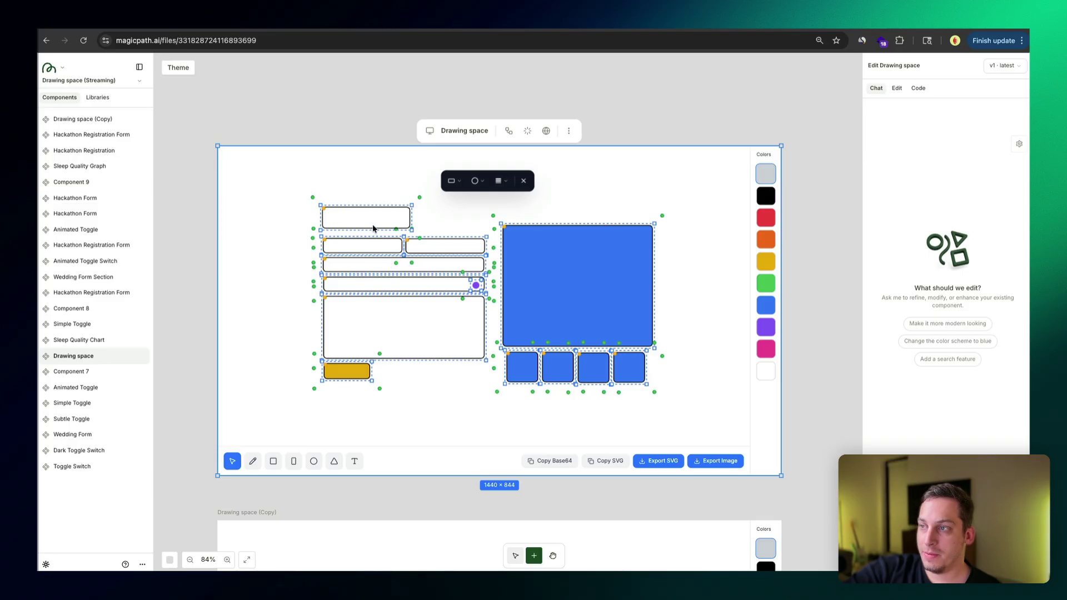
pyautogui.moveTo(373, 224); pyautogui.dragTo(372, 230)
pyautogui.click(266, 218)
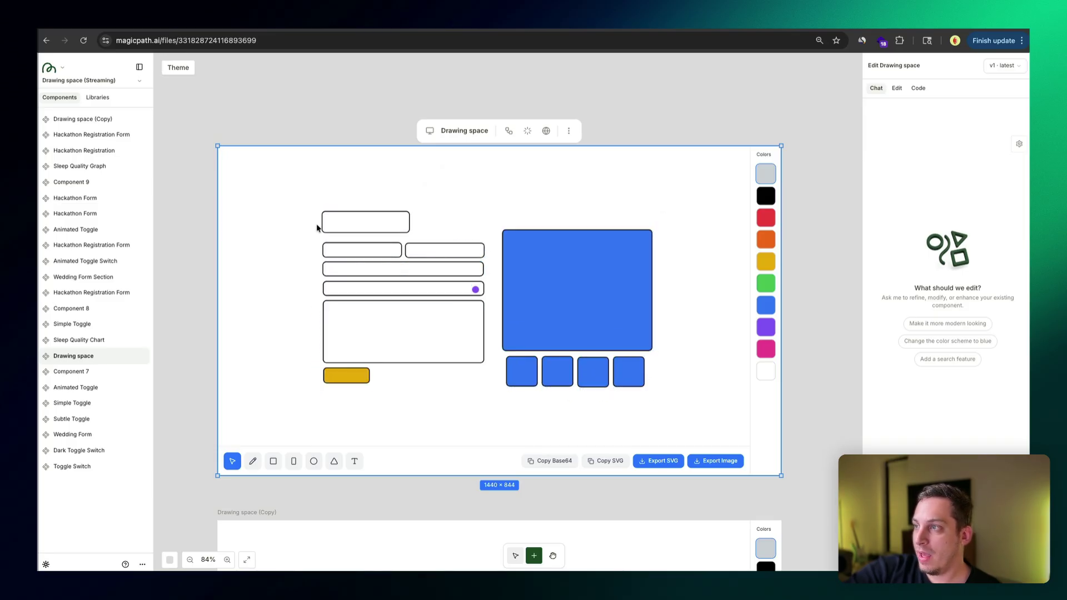
# Copy all sketch shapes as SVG and add a new blank component frame
pyautogui.moveTo(288, 190)
pyautogui.mouseDown()
pyautogui.moveTo(666, 348)
pyautogui.moveTo(699, 434)
pyautogui.moveTo(684, 406)
pyautogui.mouseUp()
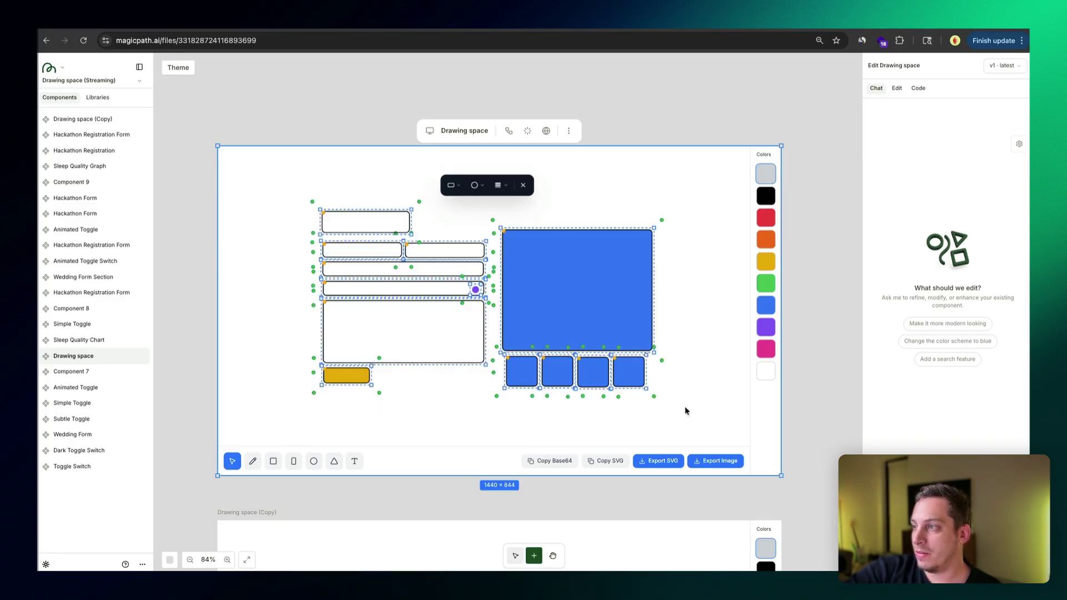
pyautogui.click(608, 463)
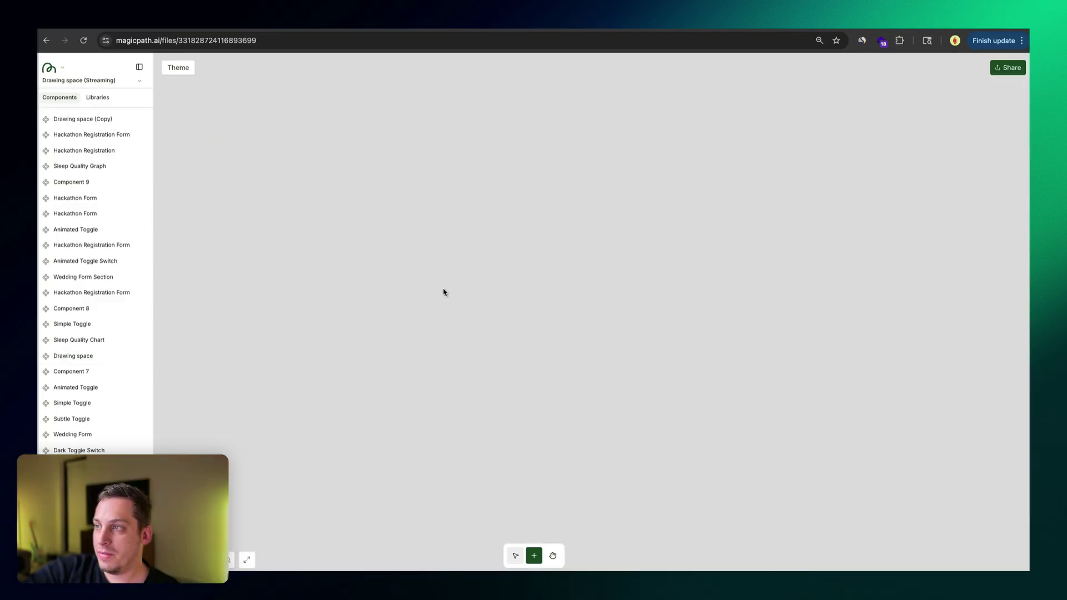
pyautogui.click(442, 290)
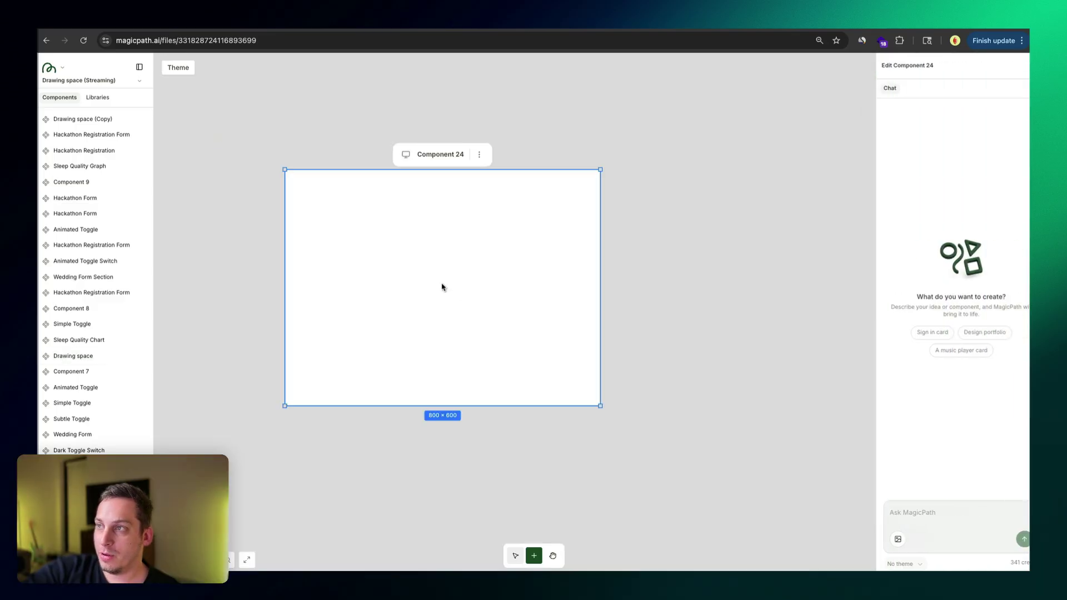
pyautogui.moveTo(433, 162); pyautogui.dragTo(479, 205)
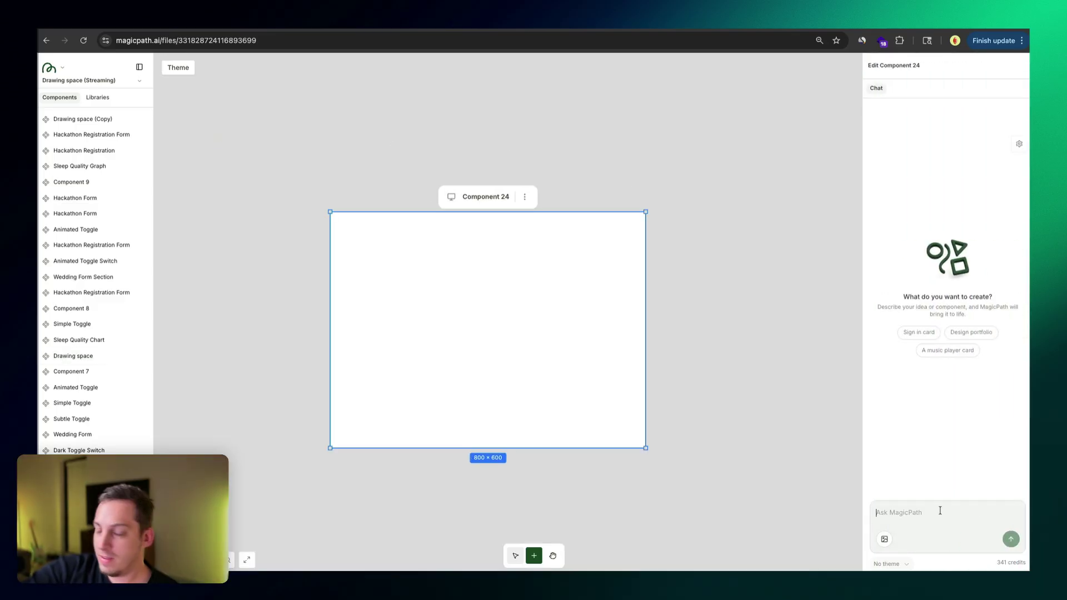
# Request a web design hackathon form with name, email and dropdown inputs, and send it
pyautogui.click(877, 512)
pyautogui.write('lets build out a form')
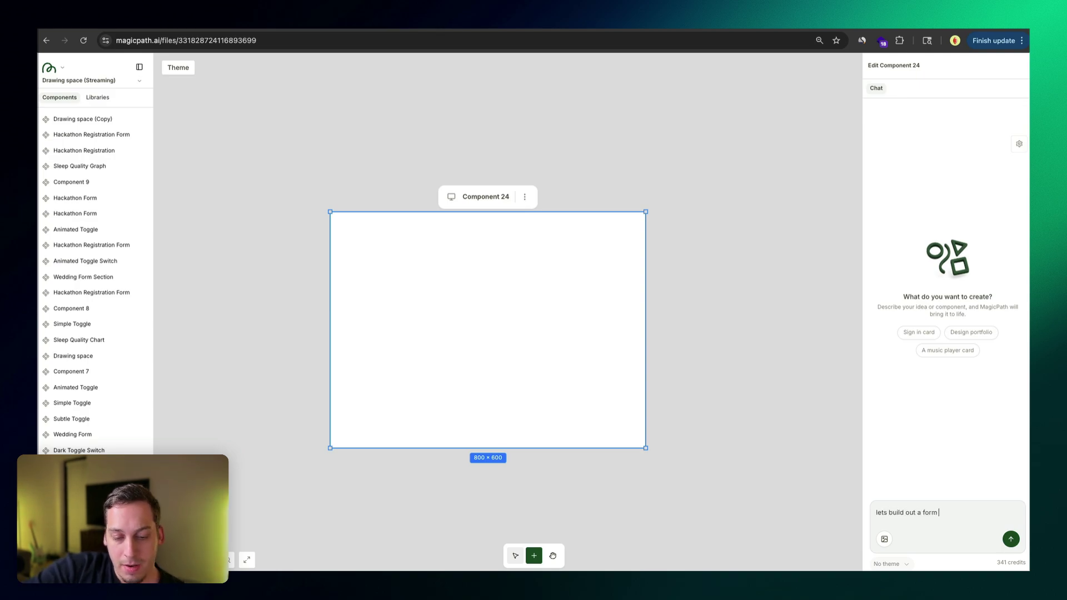
pyautogui.press('BackSpace')
pyautogui.press('BackSpace')
pyautogui.write('web dign. it should have a first name and last name input, email input, a dropdown with 3 options, a space for additional comments, and on the right side, an image with image selectors')
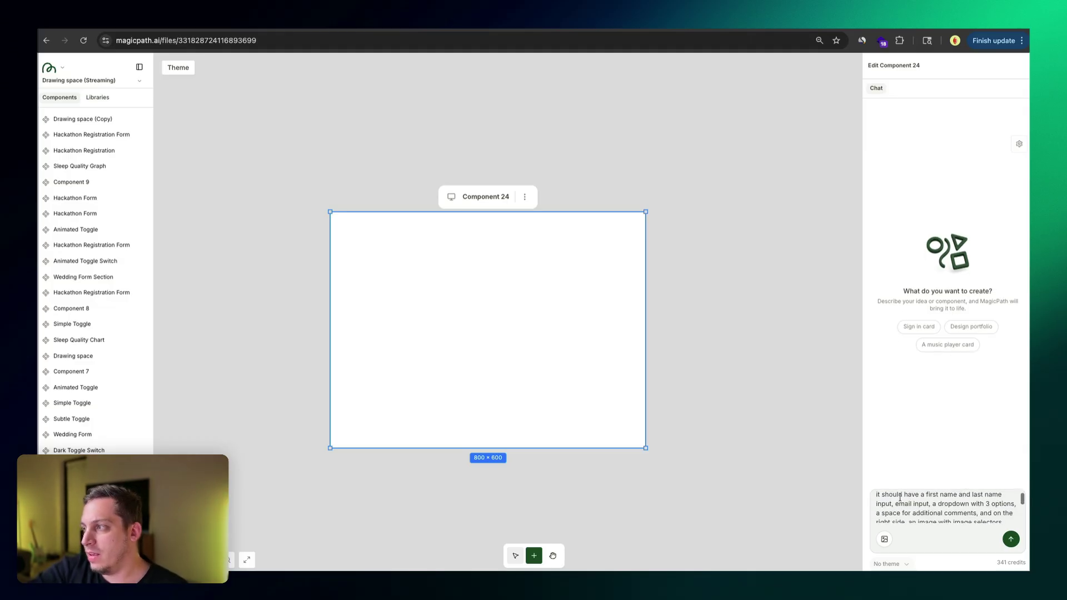
pyautogui.moveTo(895, 496); pyautogui.dragTo(923, 494)
pyautogui.click(926, 502)
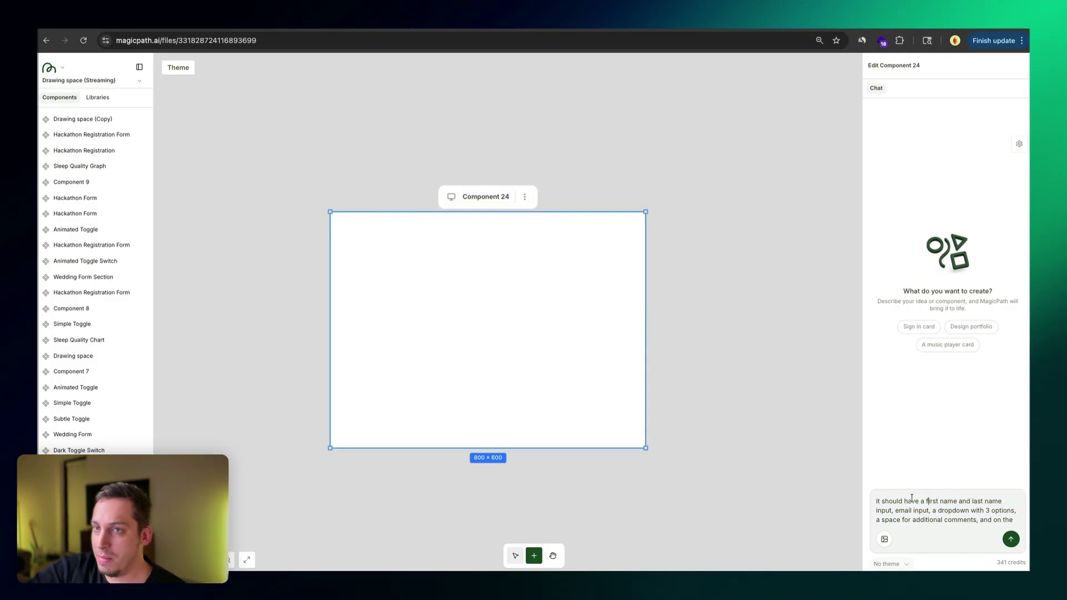
pyautogui.scroll(-5, 912, 498)
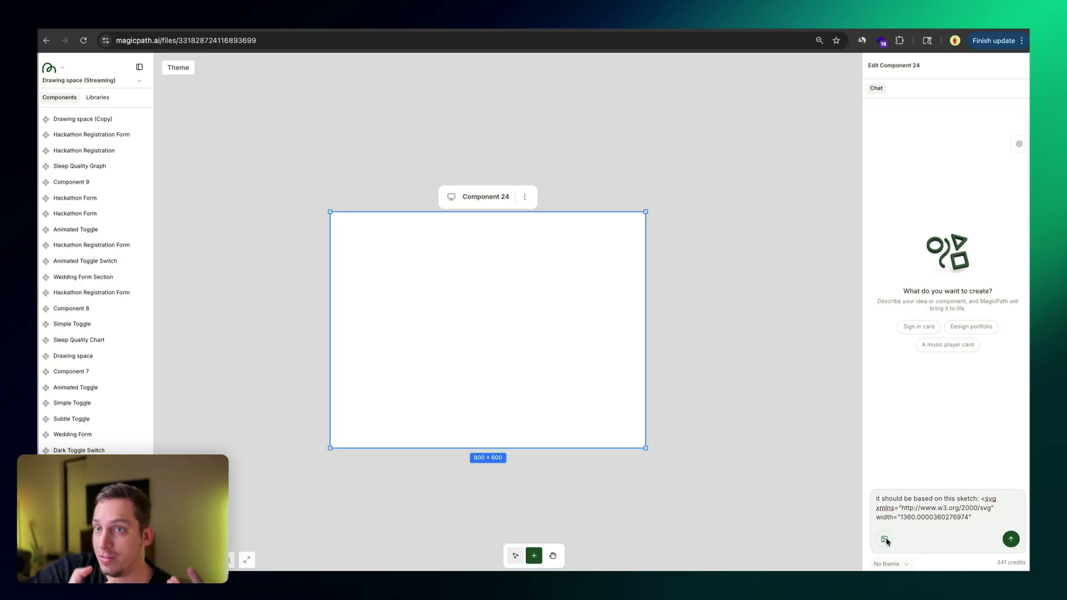
pyautogui.click(1010, 539)
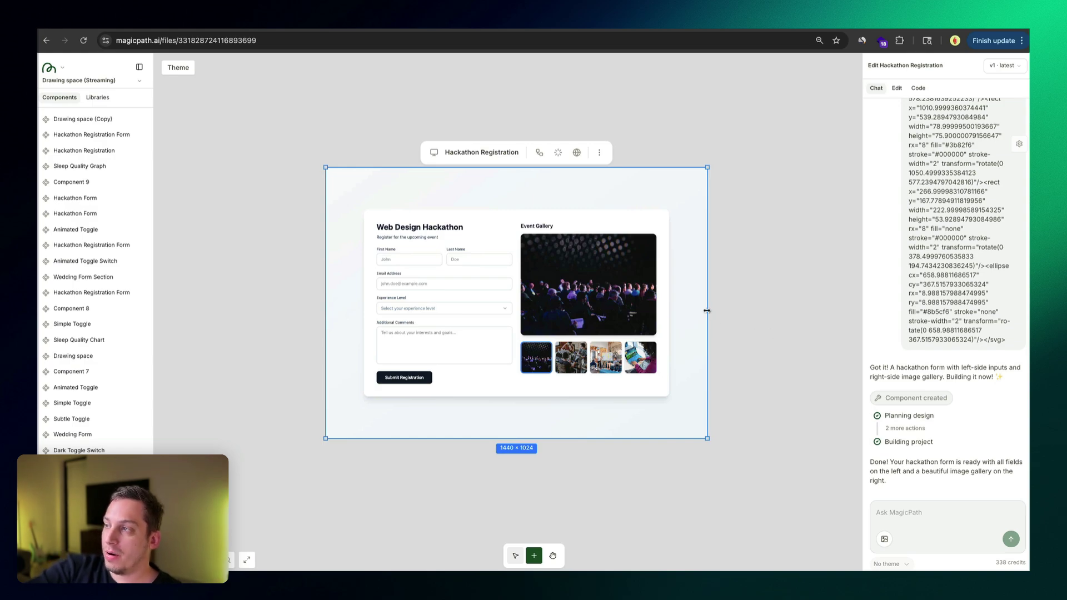
# Narrow the Hackathon Registration frame to 1370 × 1024 and scroll to check its layout
pyautogui.moveTo(706, 311)
pyautogui.mouseDown()
pyautogui.moveTo(441, 331)
pyautogui.moveTo(602, 303)
pyautogui.moveTo(688, 310)
pyautogui.mouseUp()
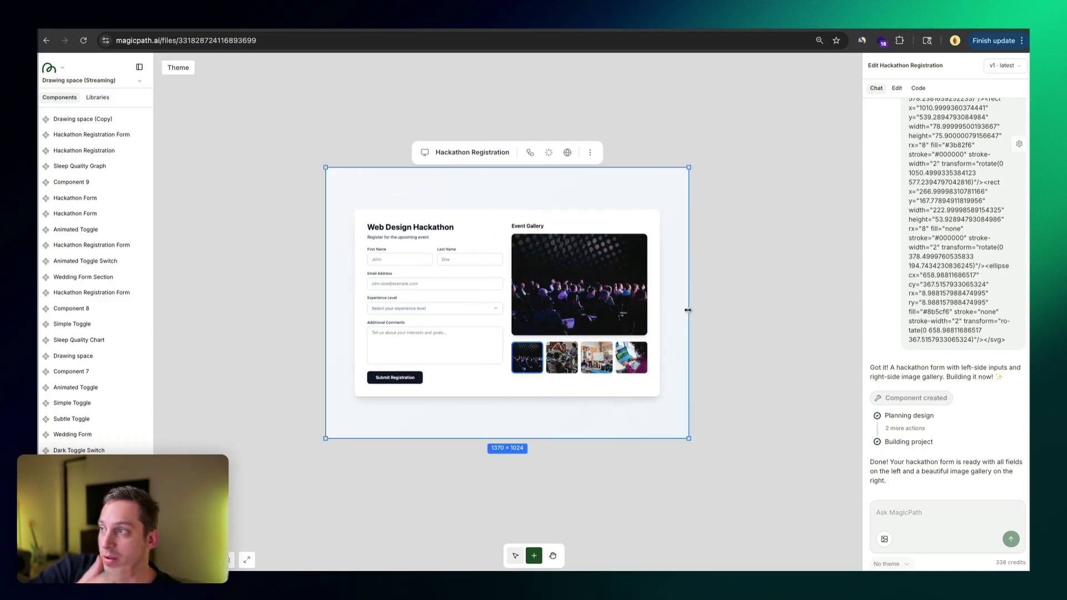
pyautogui.scroll(-2, 706, 340)
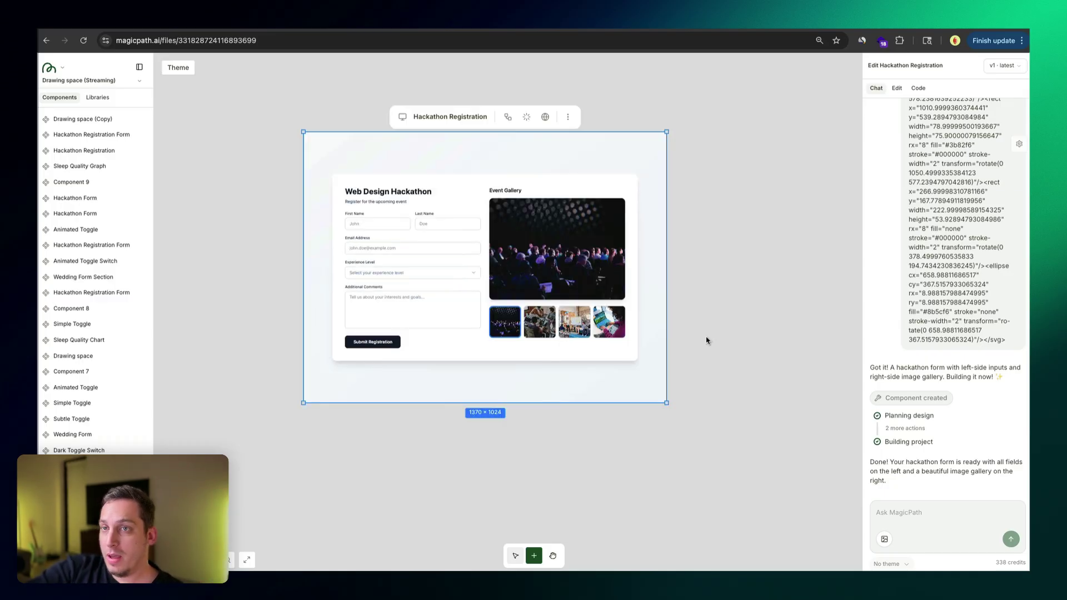
pyautogui.scroll(-5, 706, 340)
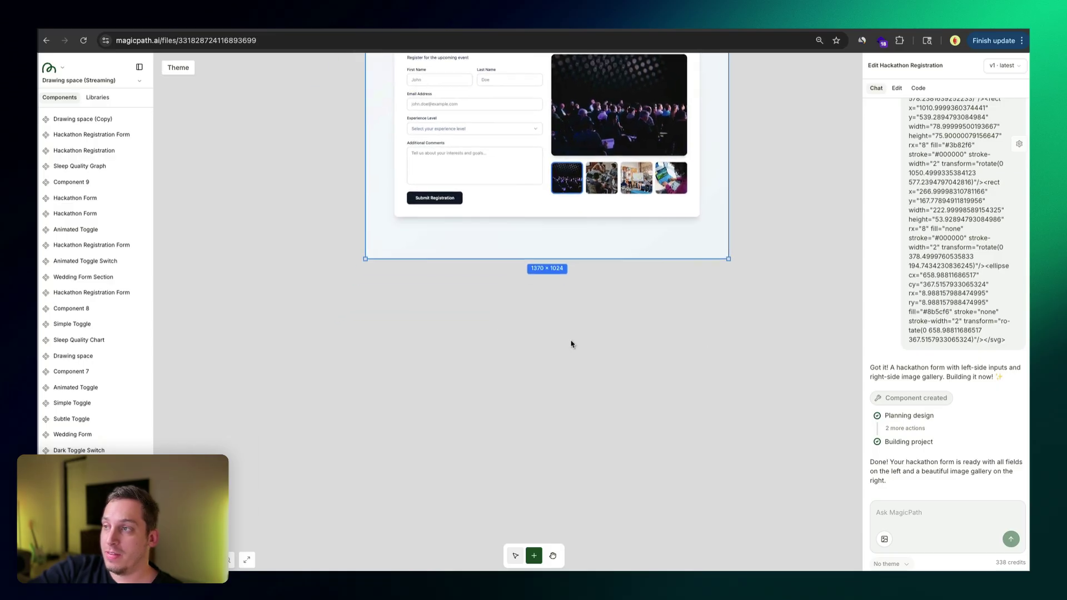
# Add a new component and compose its prompt: hackathon request, Discord theme, and pasted SVG sketch
pyautogui.click(553, 342)
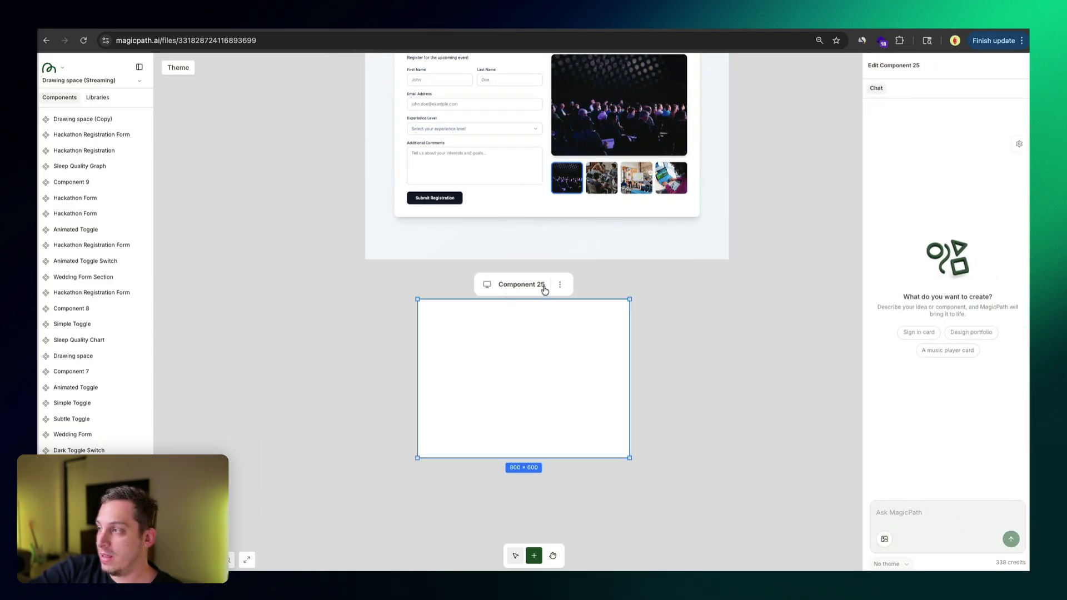
pyautogui.press('super+v')
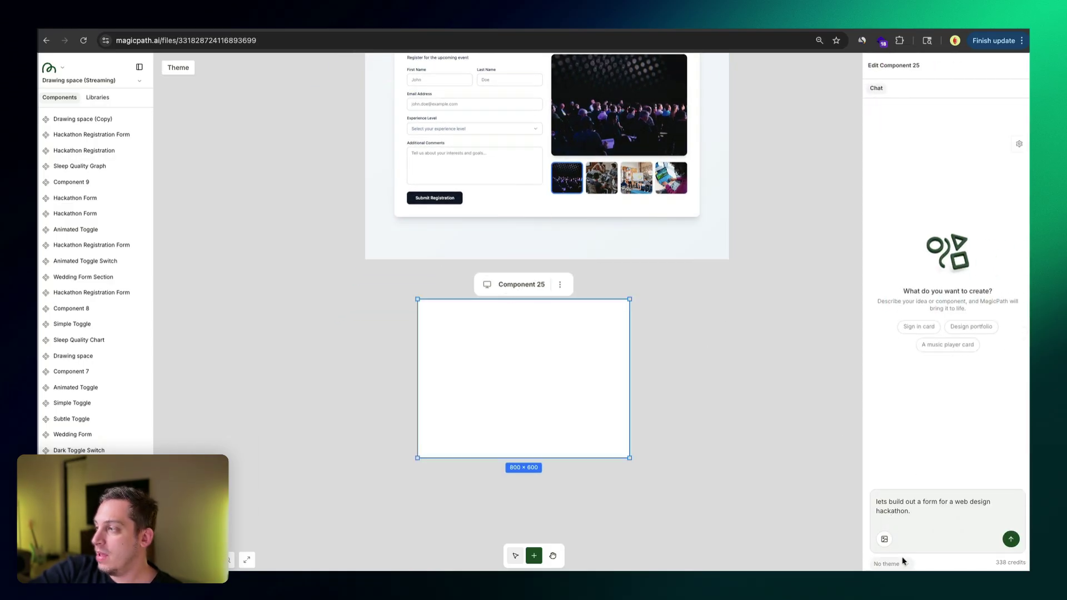
pyautogui.click(902, 561)
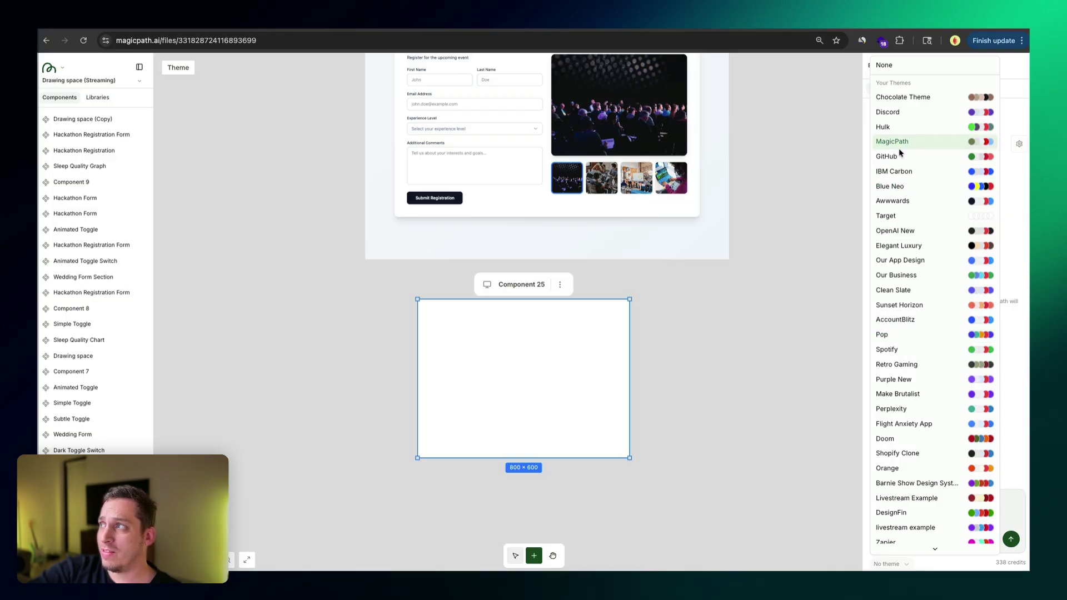
pyautogui.click(904, 112)
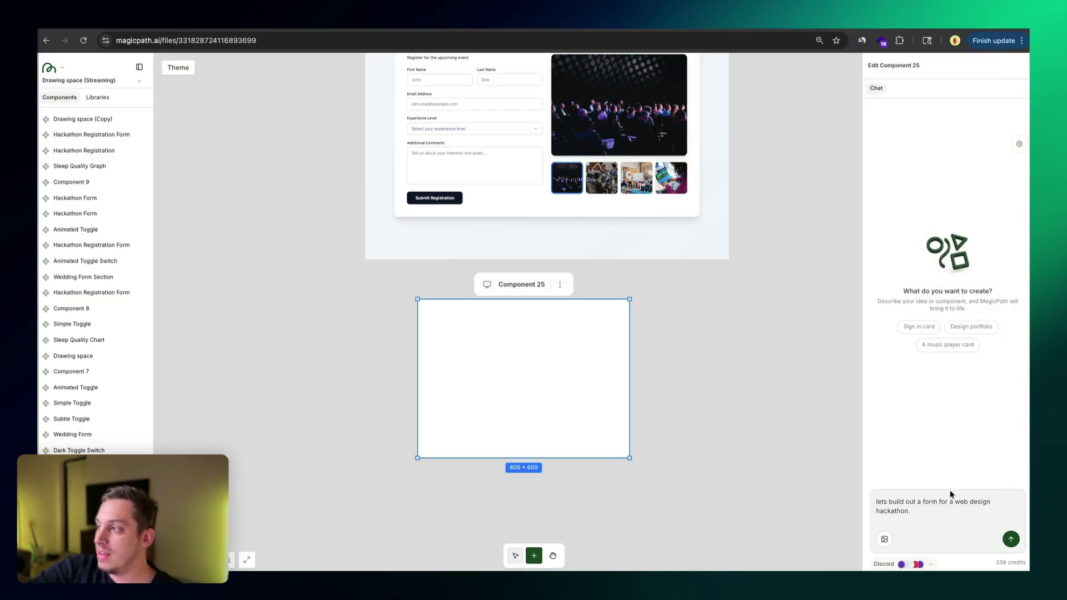
pyautogui.hotkey('ctrl', 'v')
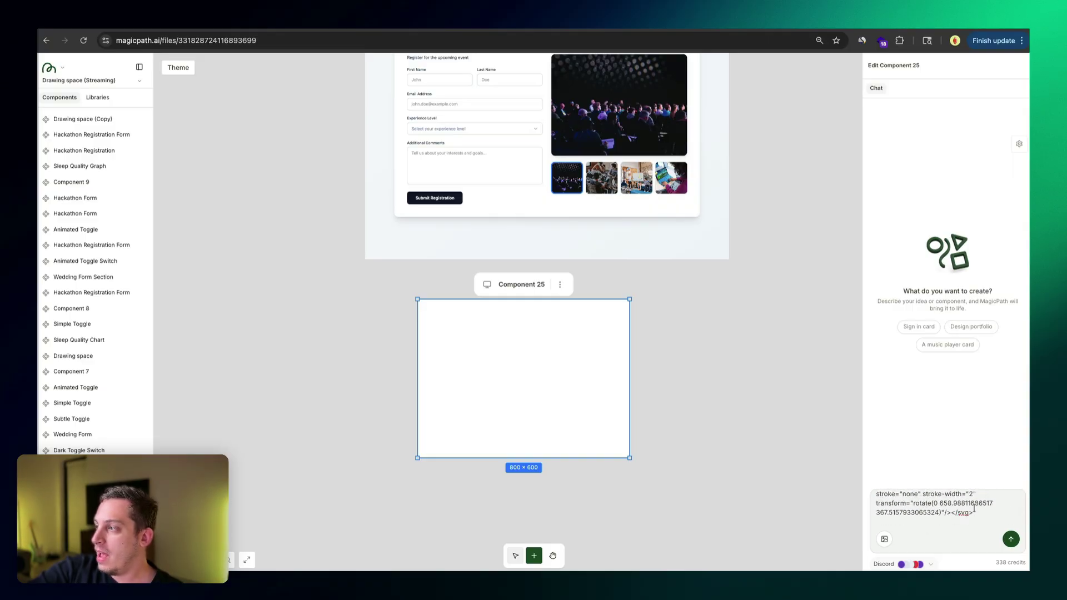
pyautogui.scroll(10, 982, 510)
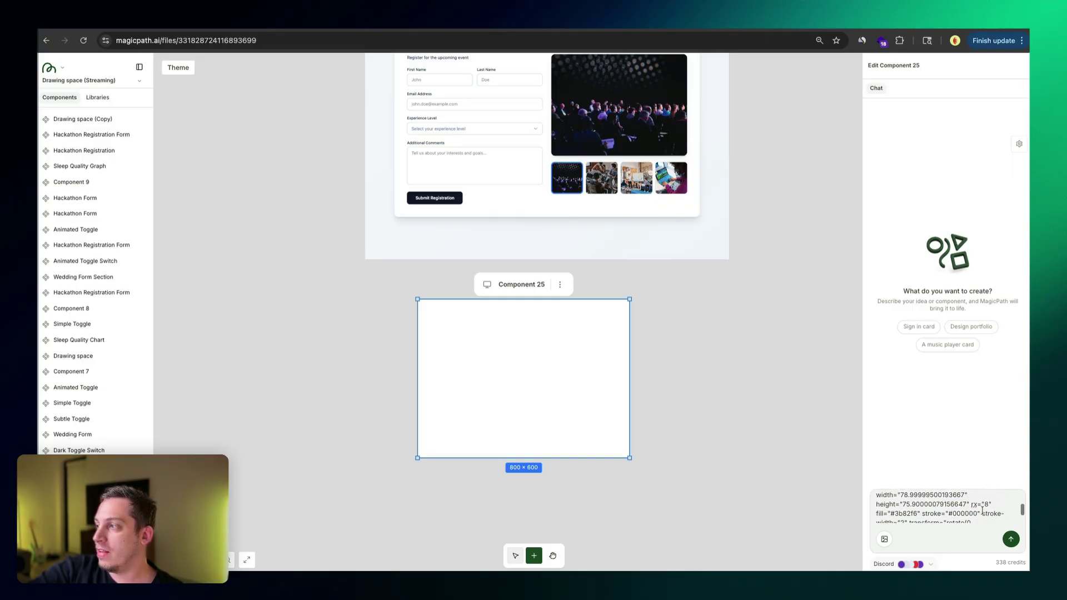
pyautogui.scroll(10, 982, 511)
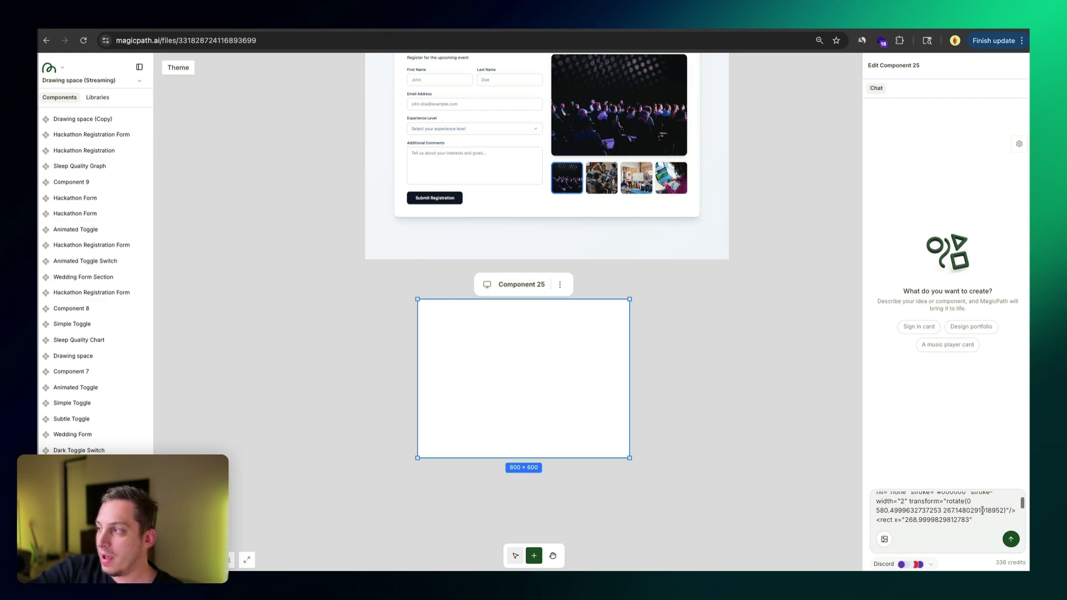
pyautogui.hotkey('shift', 'Return')
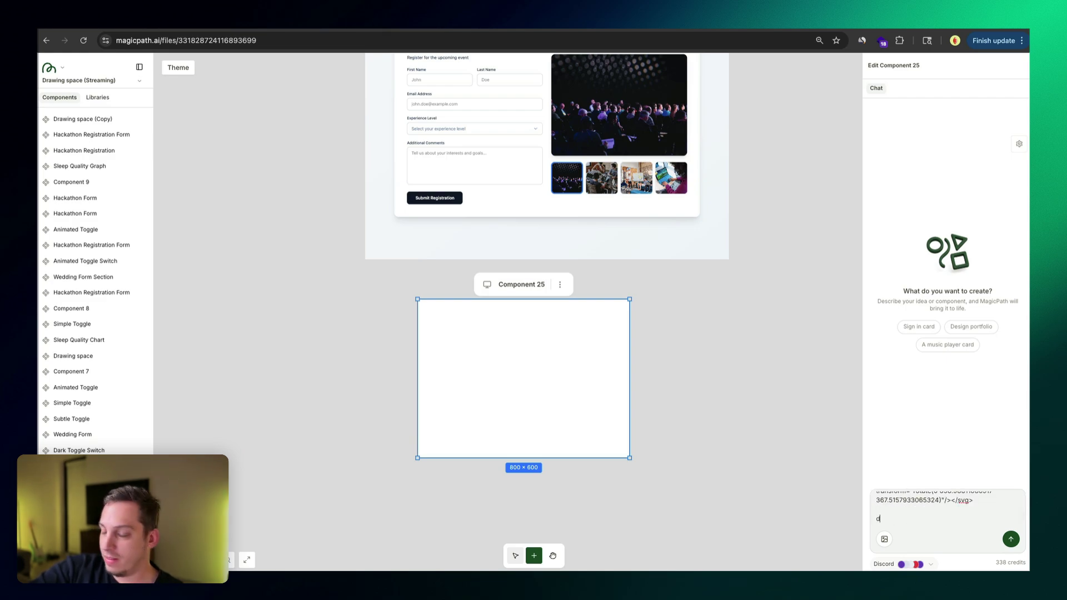
# Add 'dark mode' to the prompt and send it to generate the form
pyautogui.write('dark m')
pyautogui.write('ode')
pyautogui.press('Return')
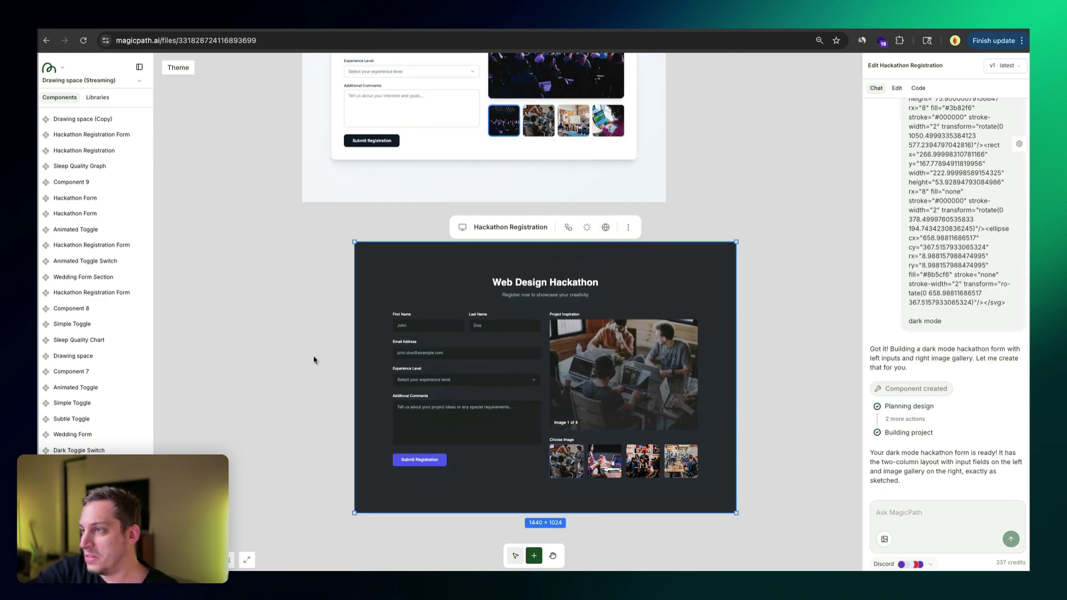
# Open and close the dark form's Experience Level options, then drag the form further down
pyautogui.scroll(-1, 300, 357)
pyautogui.hscroll(1, 300, 357)
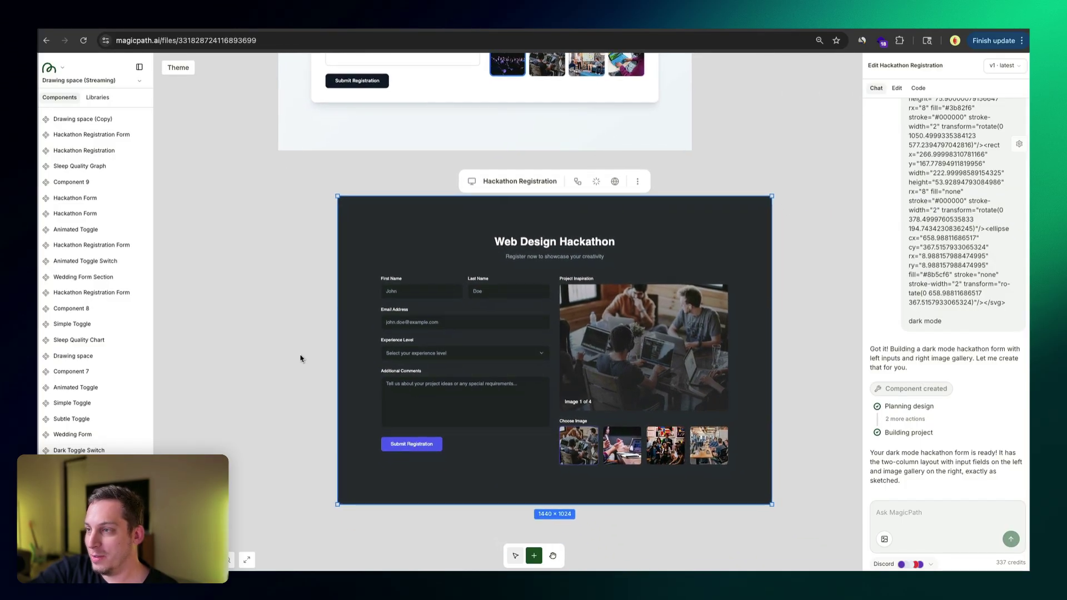
pyautogui.click(469, 361)
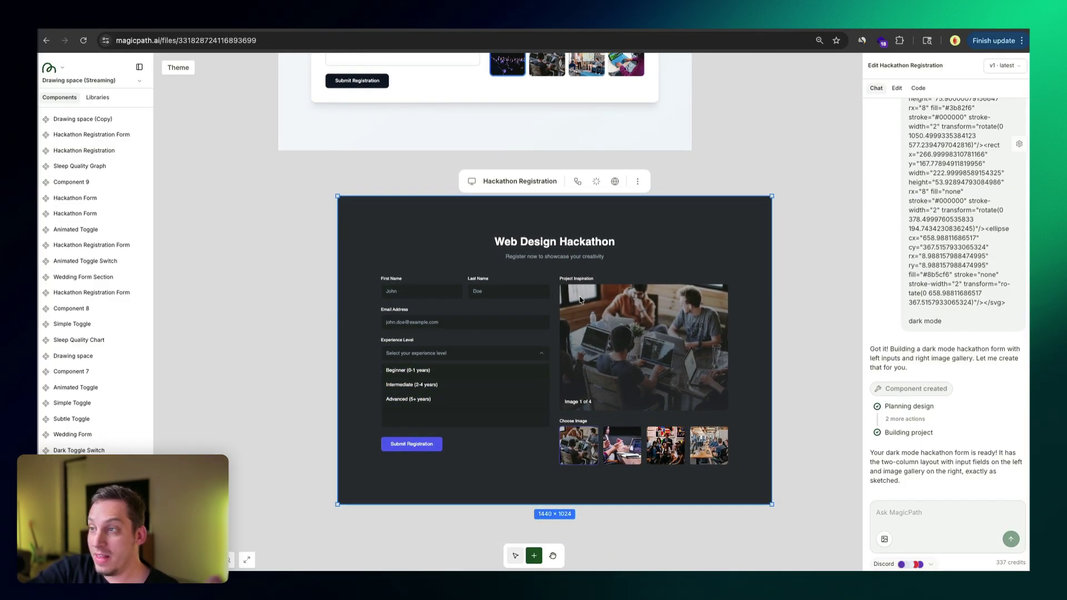
pyautogui.click(529, 351)
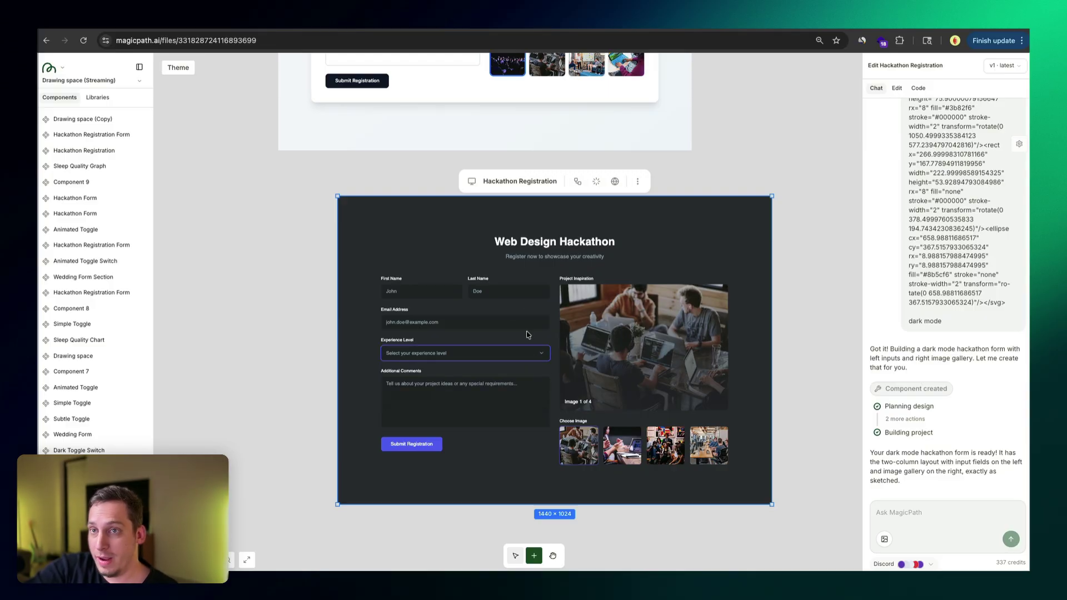
pyautogui.moveTo(609, 256); pyautogui.dragTo(304, 343)
pyautogui.moveTo(530, 184); pyautogui.dragTo(417, 353)
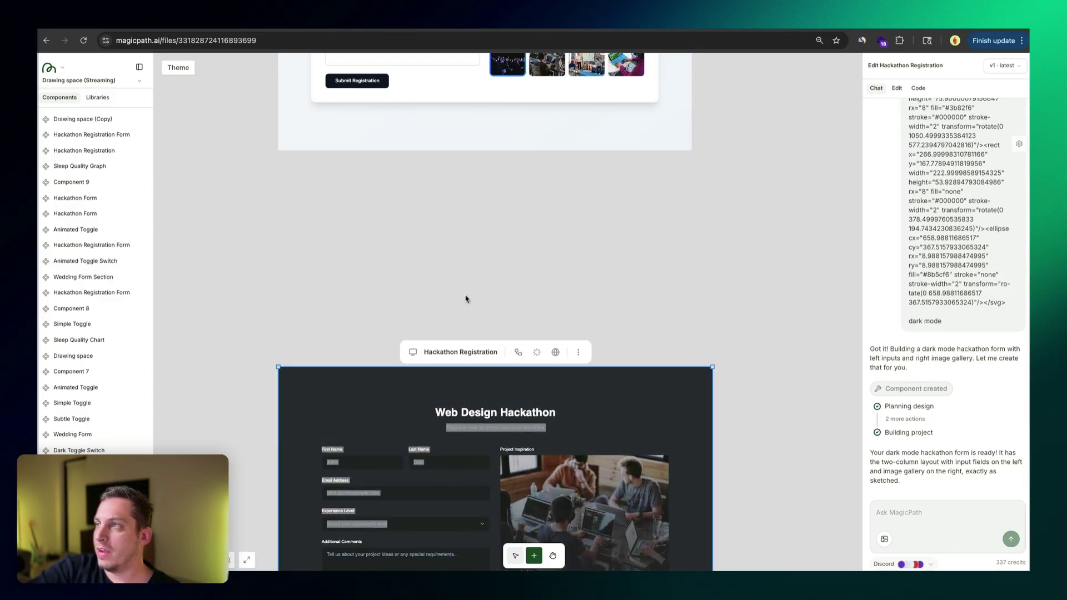
# Cycle the light form's Experience Level through Intermediate, Advanced, Beginner, ending on Intermediate
pyautogui.scroll(5, 457, 320)
pyautogui.click(417, 286)
pyautogui.click(416, 285)
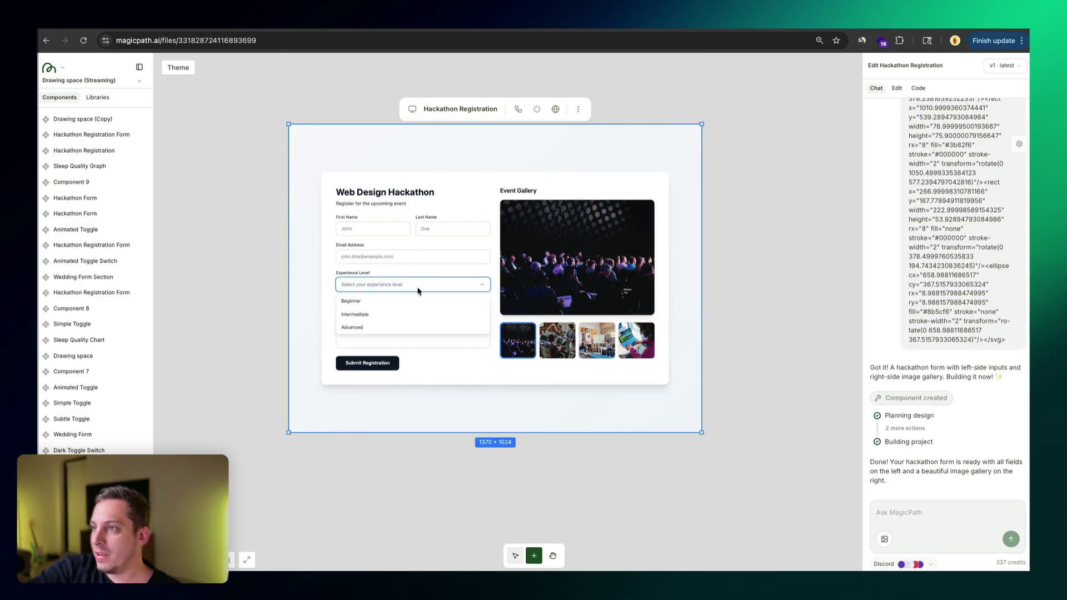
pyautogui.scroll(15, 994, 236)
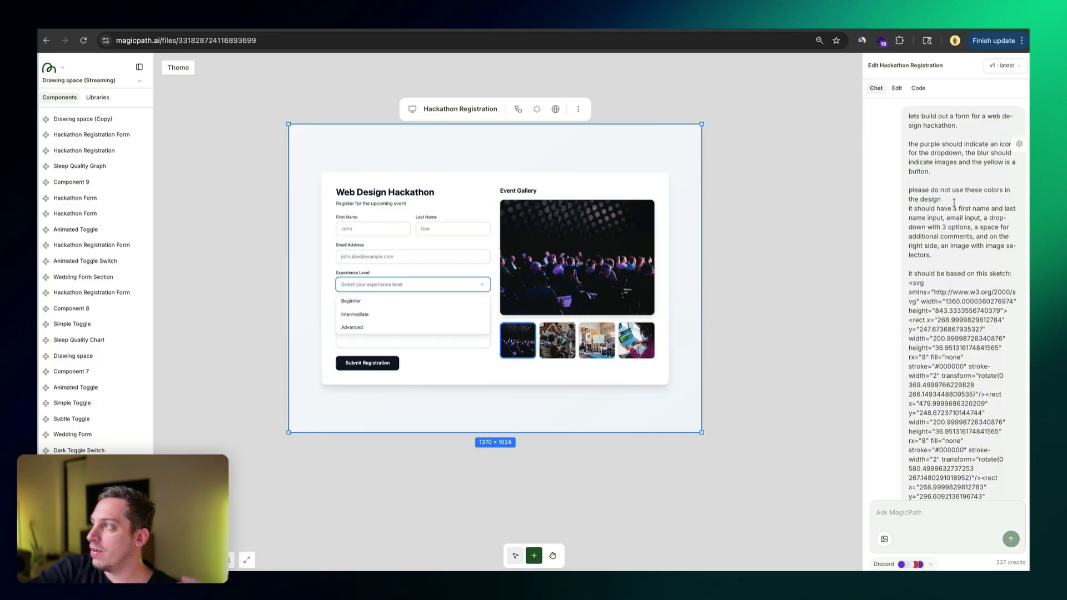
pyautogui.click(371, 308)
pyautogui.click(374, 285)
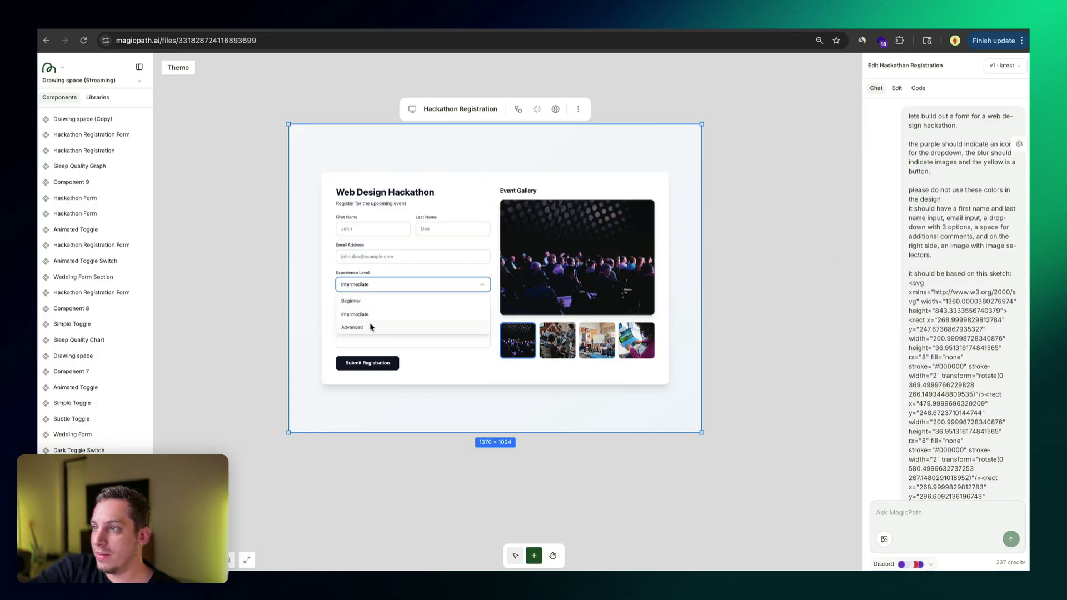
pyautogui.click(370, 327)
pyautogui.click(369, 285)
pyautogui.click(362, 300)
pyautogui.click(352, 285)
pyautogui.click(355, 309)
# Zoom into the form, then scroll the canvas over to the Drawing space sketch frames
pyautogui.hscroll(10, 762, 265)
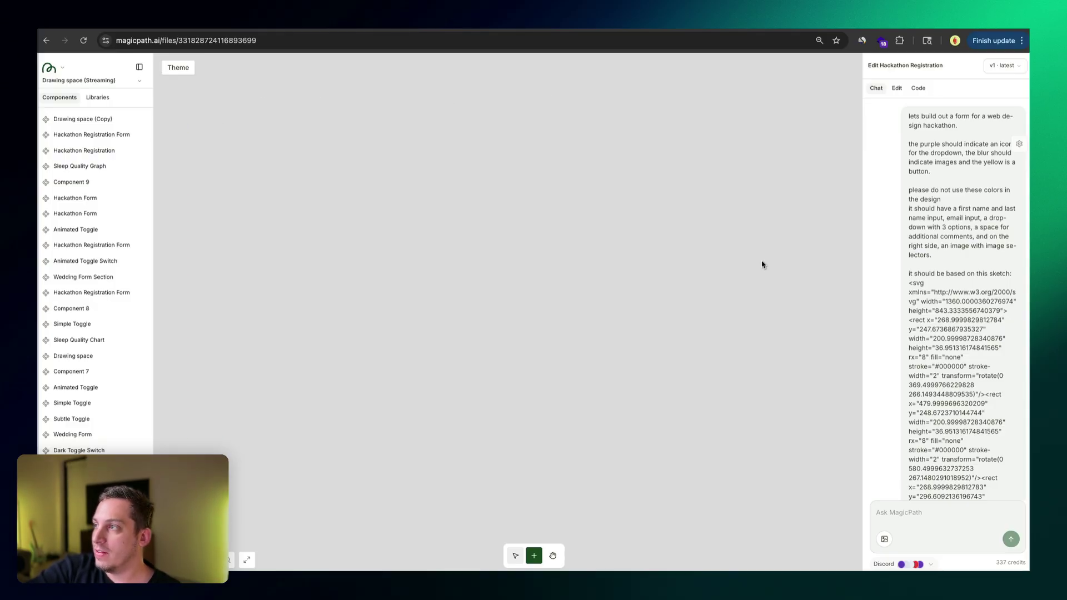
pyautogui.hscroll(-8, 762, 264)
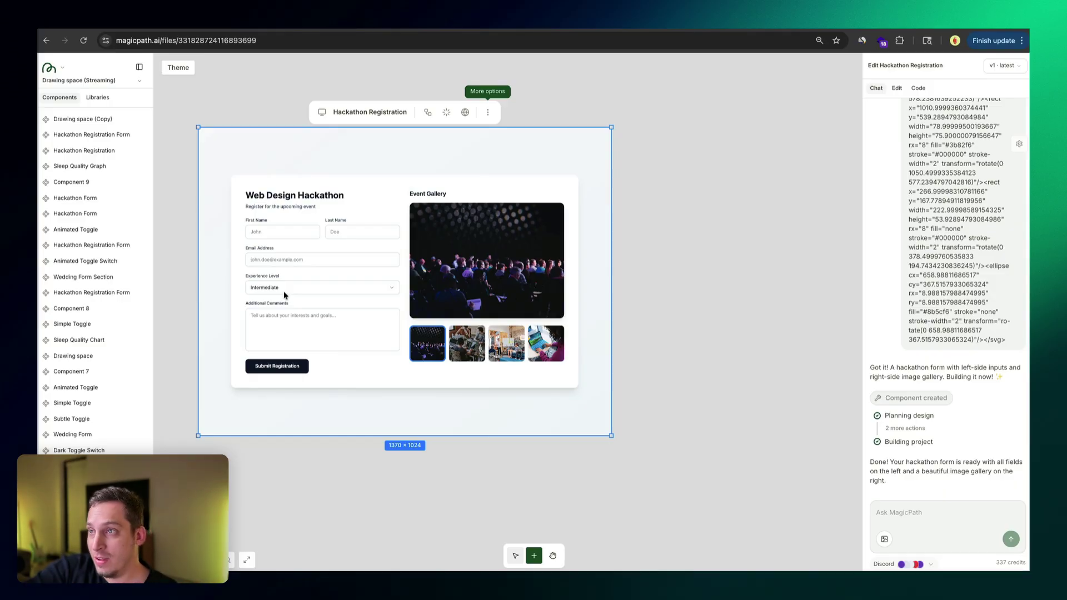
pyautogui.click(303, 287)
pyautogui.hotkey('ctrl', '=')
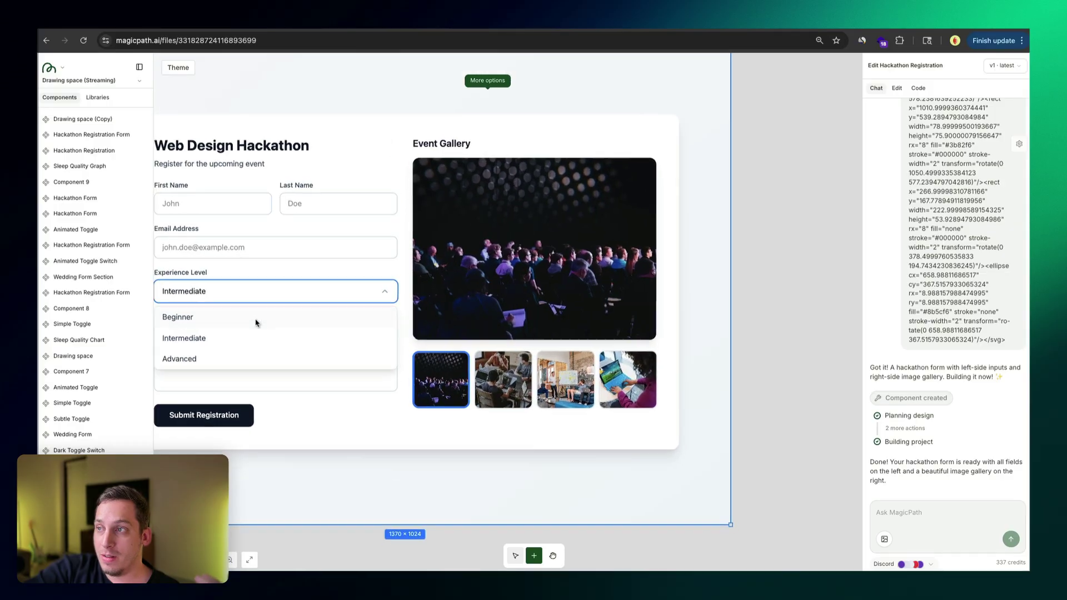
pyautogui.hscroll(-4, 267, 536)
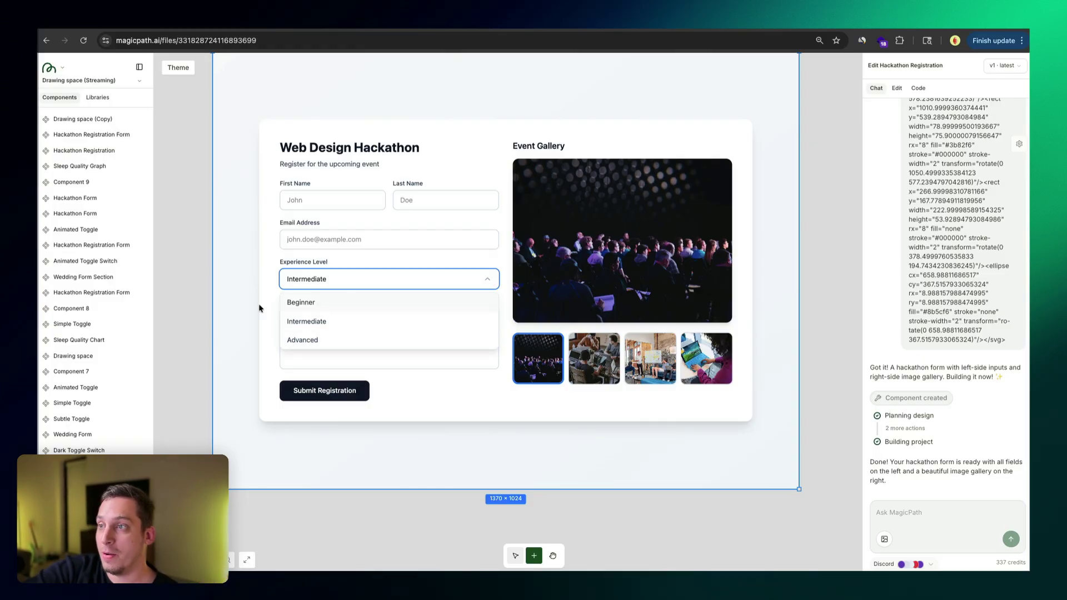
pyautogui.scroll(-3, 233, 309)
pyautogui.hscroll(10, 612, 303)
pyautogui.hscroll(5, 533, 322)
pyautogui.scroll(-3, 533, 322)
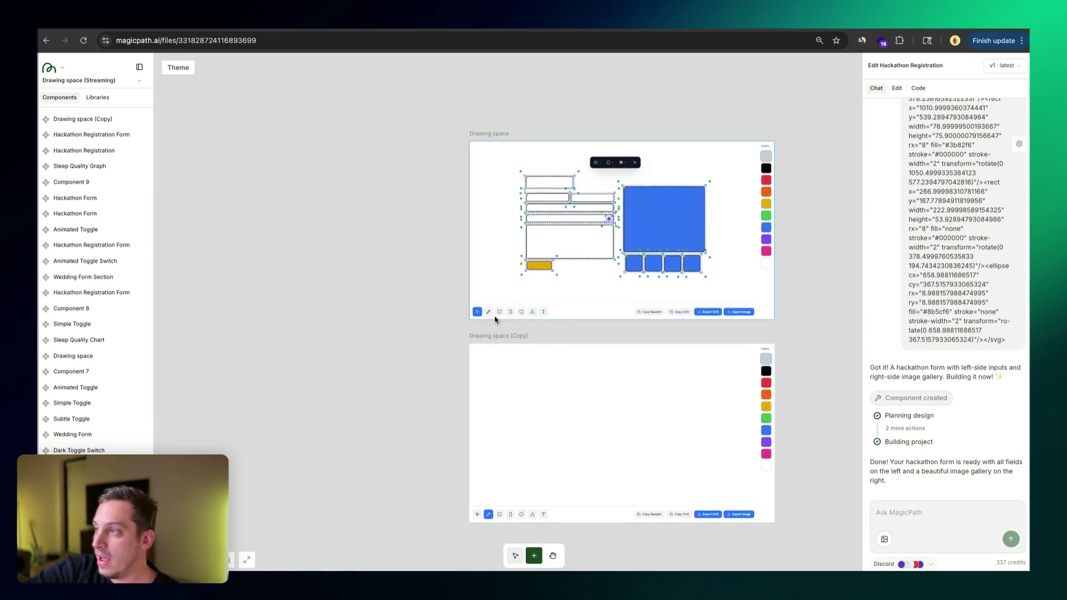
pyautogui.hscroll(4, 569, 389)
pyautogui.scroll(-3, 569, 389)
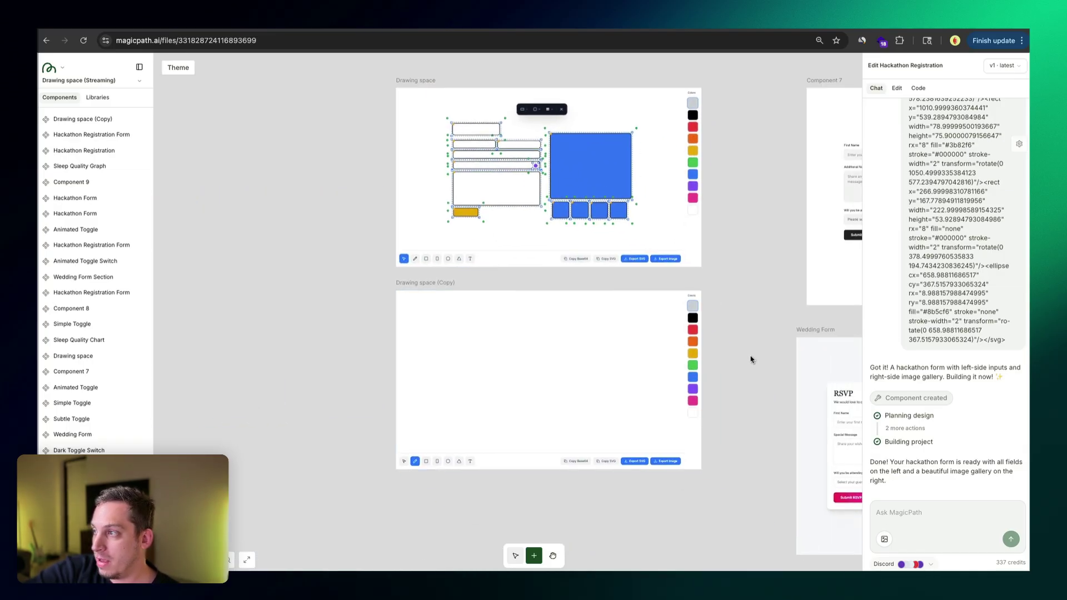
# Draw a wide rounded rectangle in the empty Drawing space with no fill and a black outline
pyautogui.click(731, 357)
pyautogui.scroll(5, 732, 358)
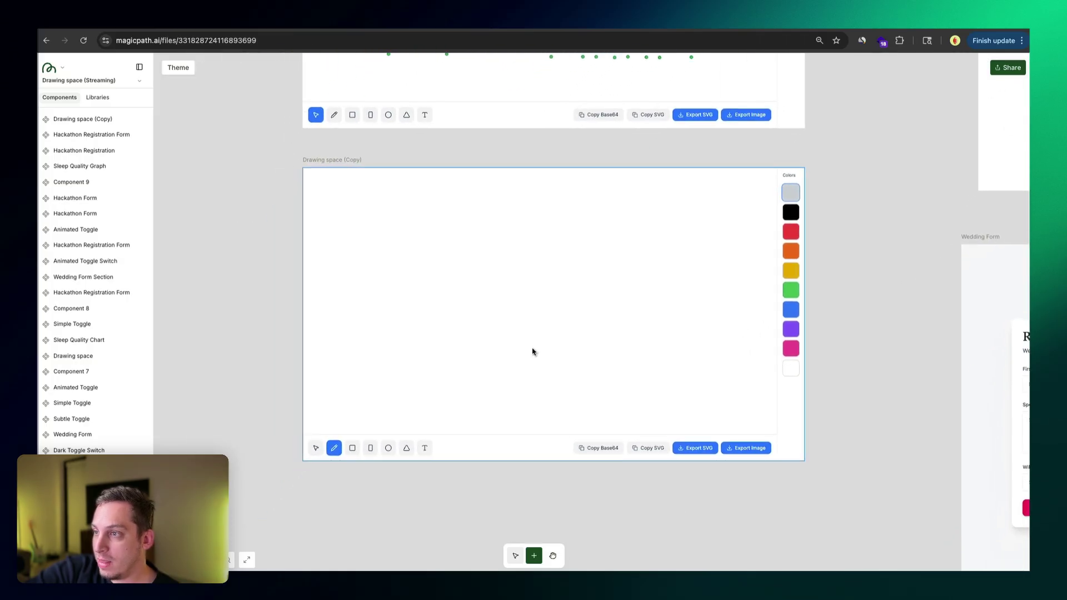
pyautogui.scroll(2, 497, 345)
pyautogui.click(342, 471)
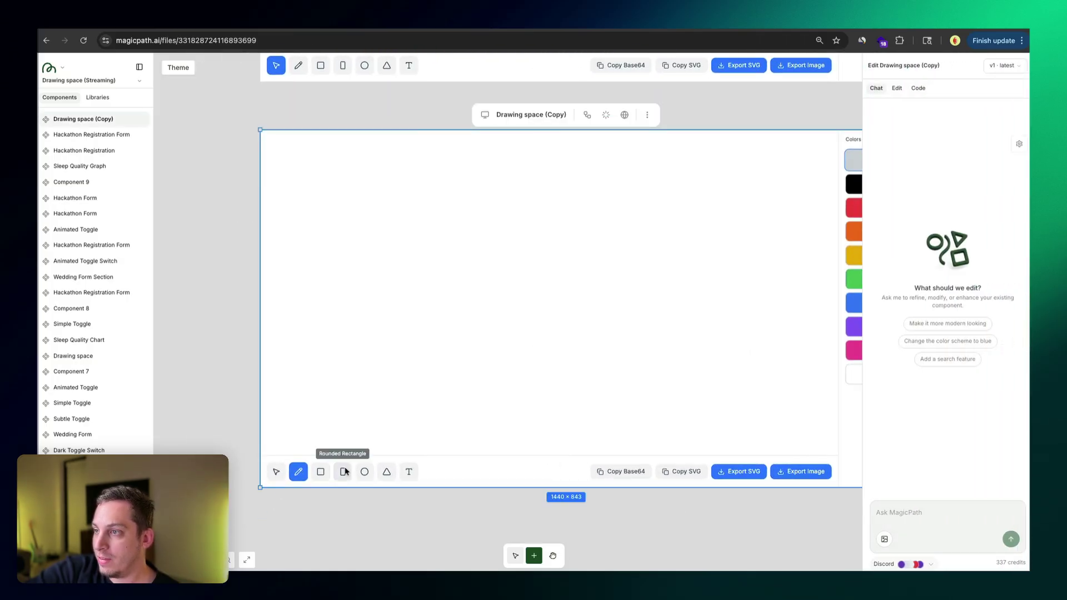
pyautogui.moveTo(405, 222); pyautogui.dragTo(748, 381)
pyautogui.click(276, 471)
pyautogui.click(540, 289)
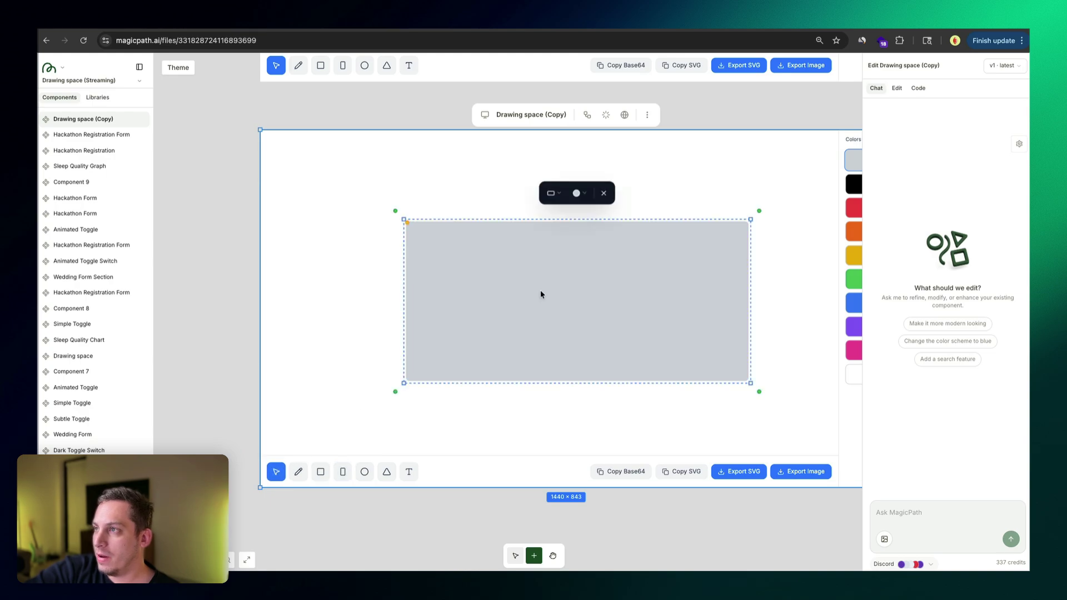
pyautogui.click(577, 194)
pyautogui.click(588, 214)
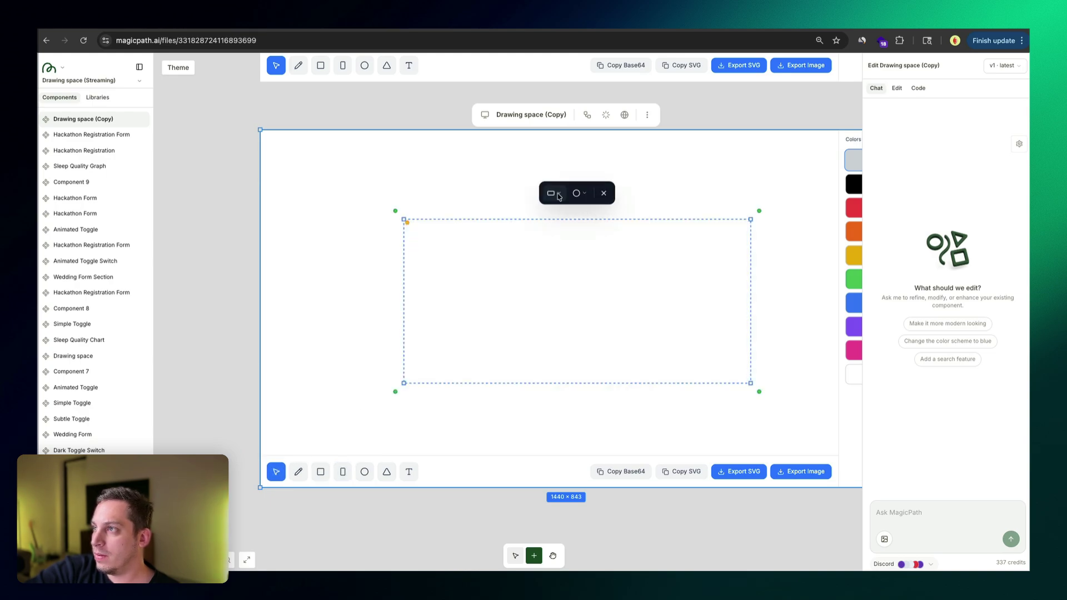
pyautogui.click(553, 193)
pyautogui.click(568, 245)
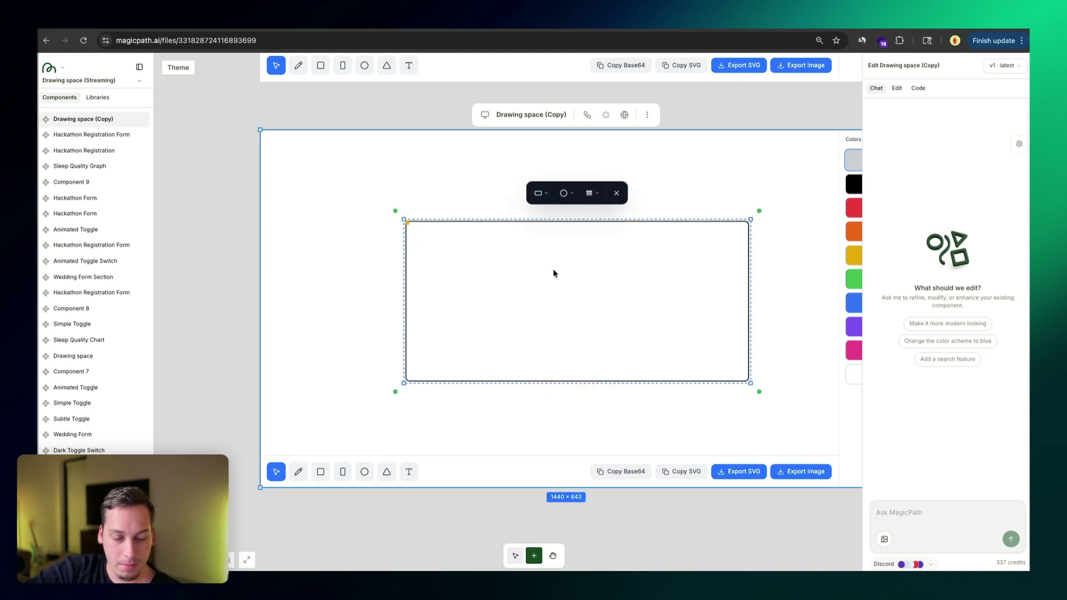
# Duplicate it into three small boxes and resize the outer rectangle to enclose them
pyautogui.press('super+d')
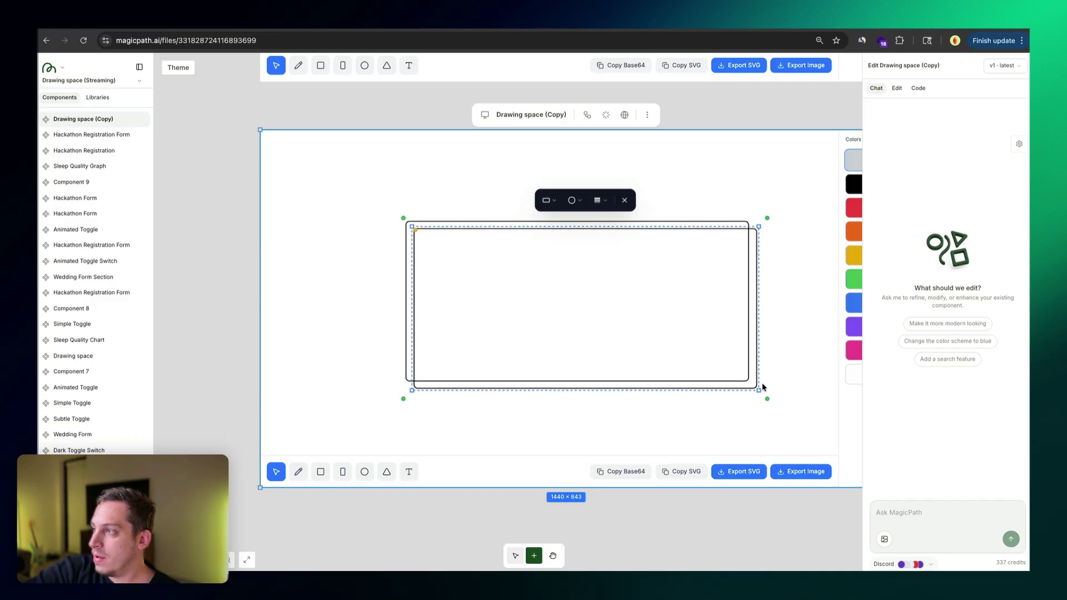
pyautogui.moveTo(758, 390); pyautogui.dragTo(661, 302)
pyautogui.press('super+d')
pyautogui.press('super+d')
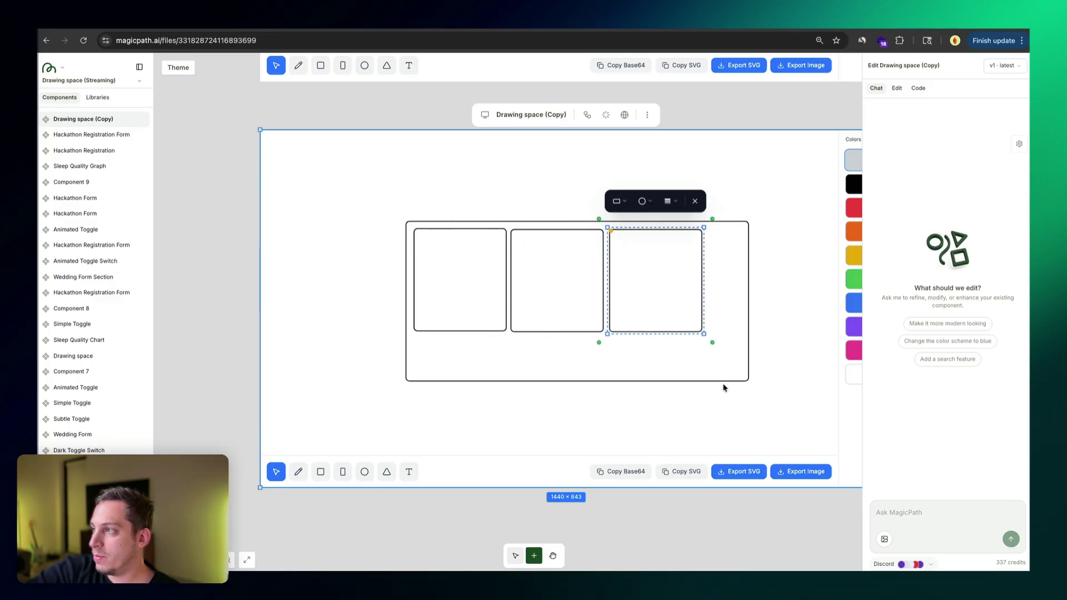
pyautogui.click(723, 386)
pyautogui.click(747, 383)
pyautogui.moveTo(747, 383); pyautogui.dragTo(706, 339)
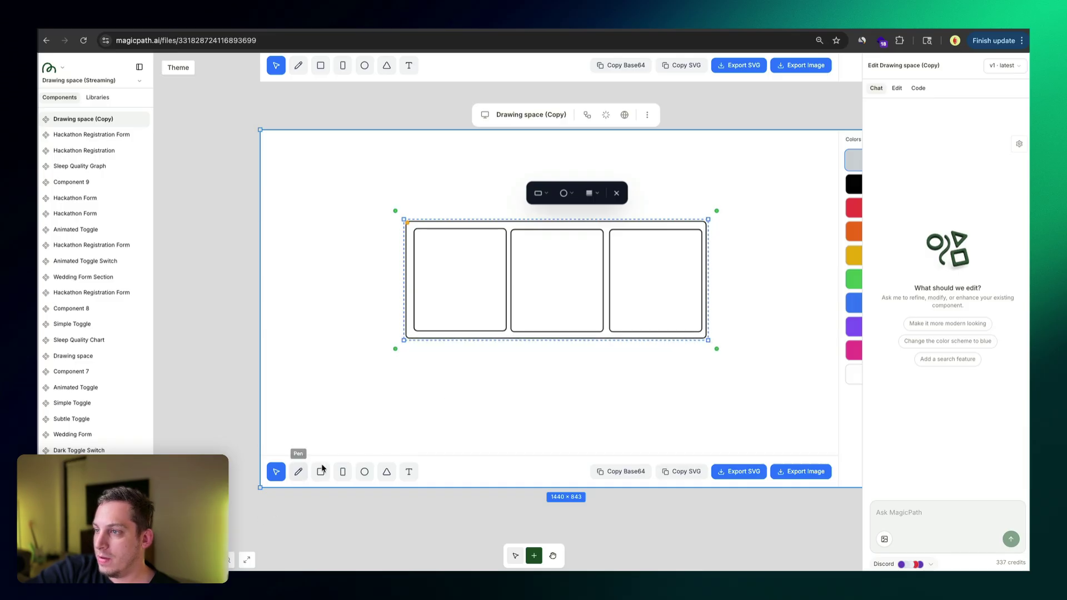
# Label the boxes 'Option 1', 'Option 2' and 'Option 3', then copy the whole drawing as SVG
pyautogui.click(409, 471)
pyautogui.click(435, 272)
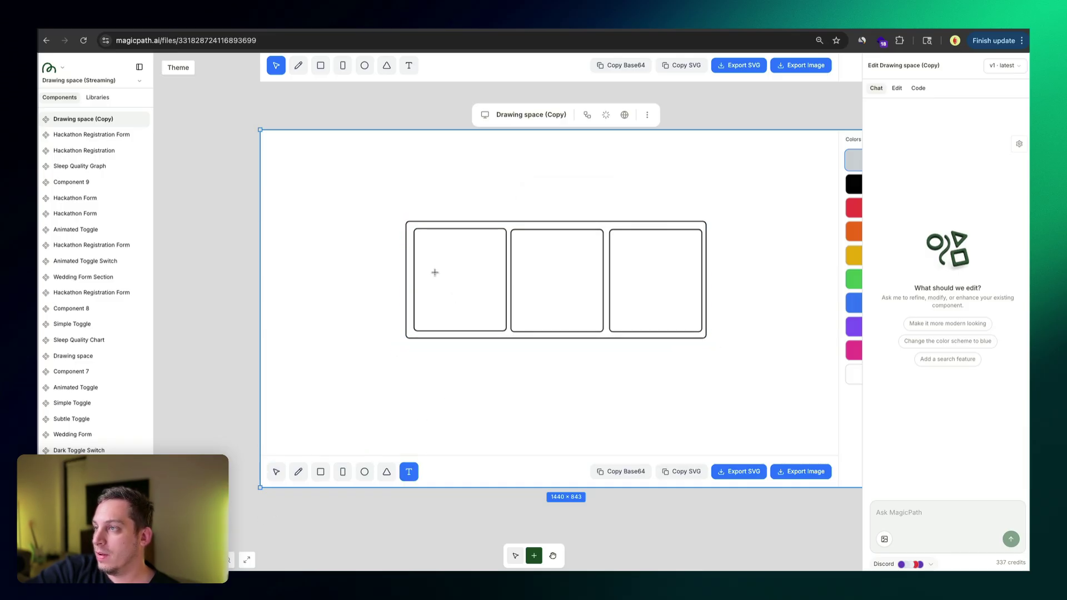
pyautogui.moveTo(483, 289); pyautogui.dragTo(484, 289)
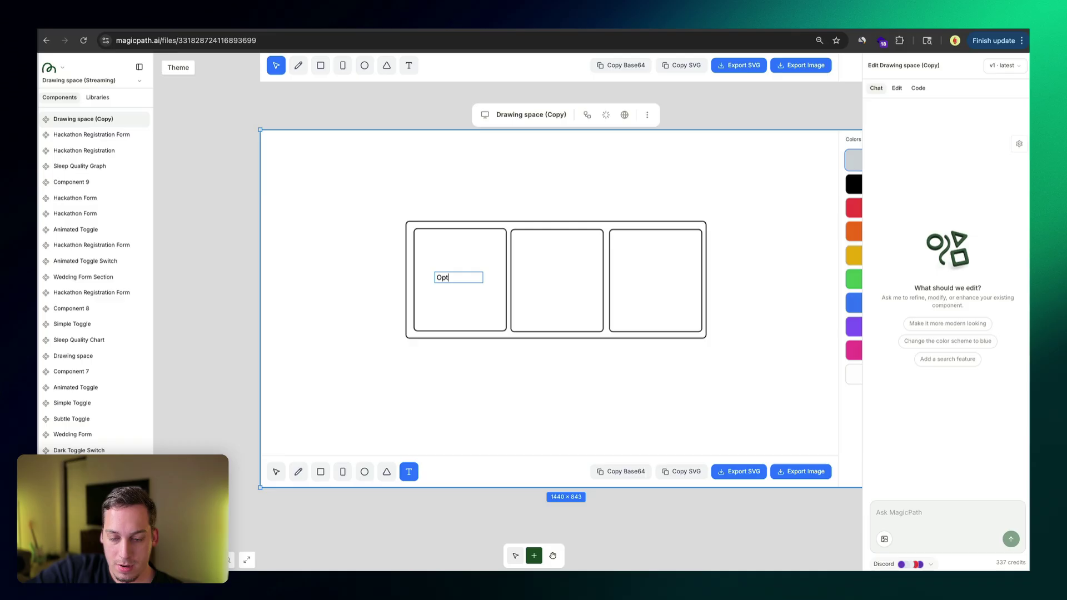
pyautogui.click(276, 471)
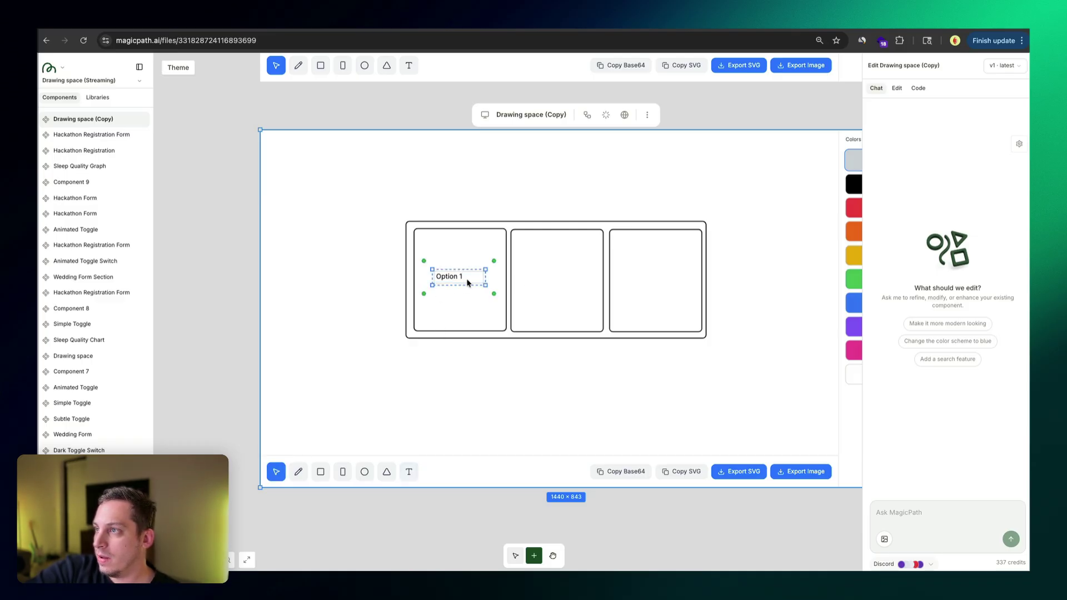
pyautogui.moveTo(466, 283); pyautogui.dragTo(566, 280)
pyautogui.doubleClick(566, 278)
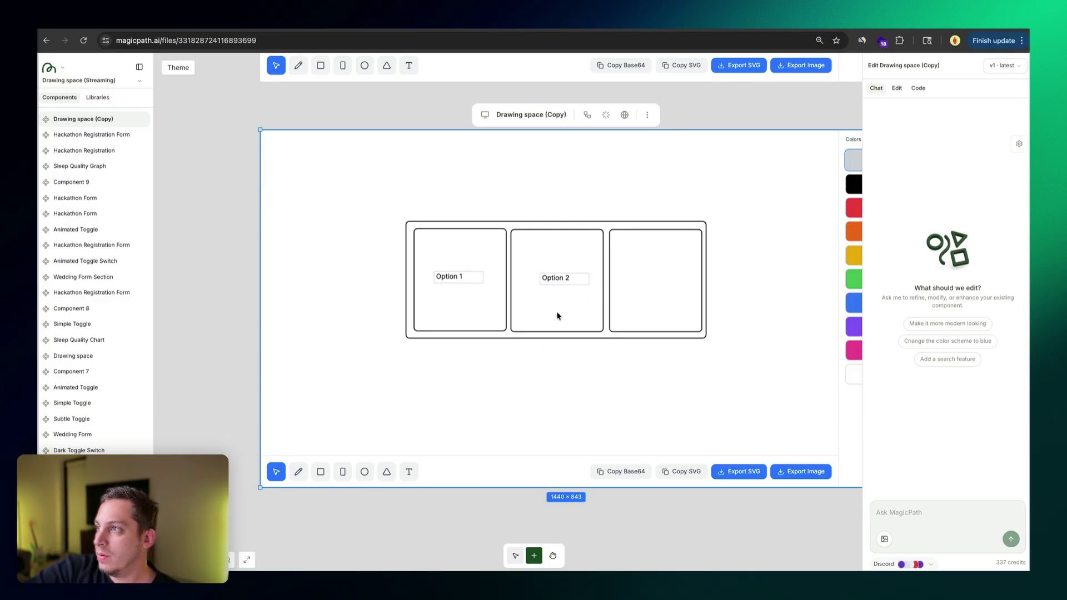
pyautogui.click(552, 283)
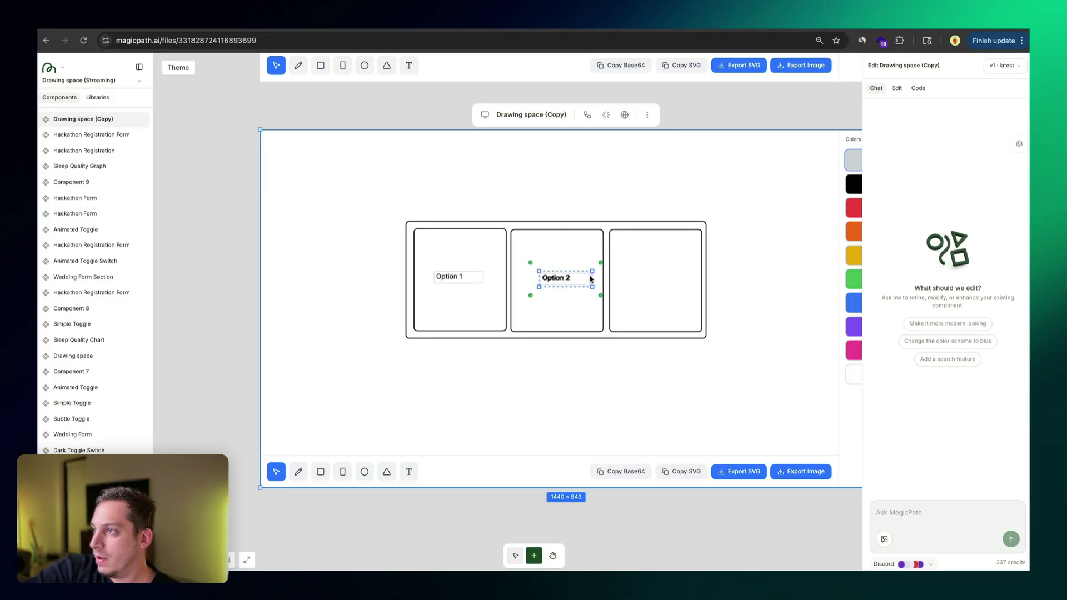
pyautogui.moveTo(615, 279); pyautogui.dragTo(695, 281)
pyautogui.doubleClick(663, 282)
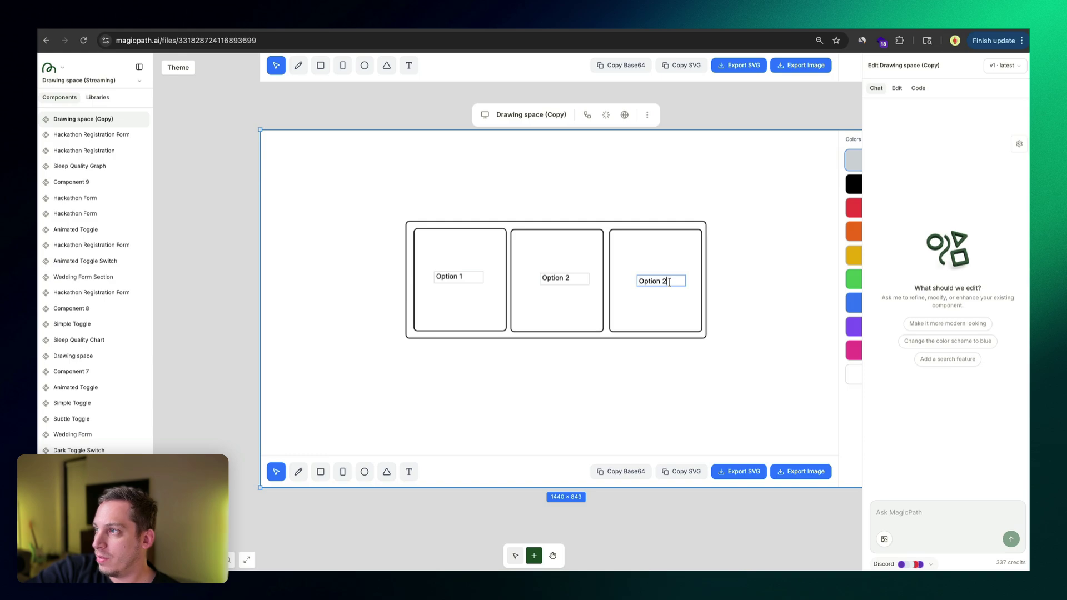
pyautogui.moveTo(692, 393)
pyautogui.mouseDown()
pyautogui.moveTo(492, 252)
pyautogui.moveTo(372, 192)
pyautogui.mouseUp()
pyautogui.click(674, 477)
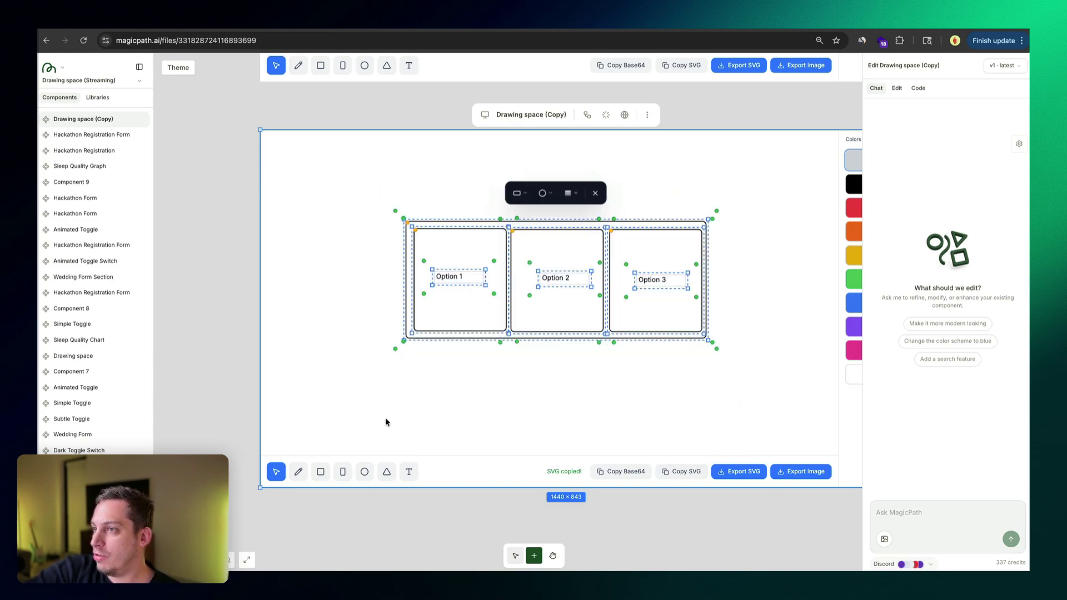
# Set the Hackathon Registration component's design theme to None
pyautogui.hscroll(-10, 211, 370)
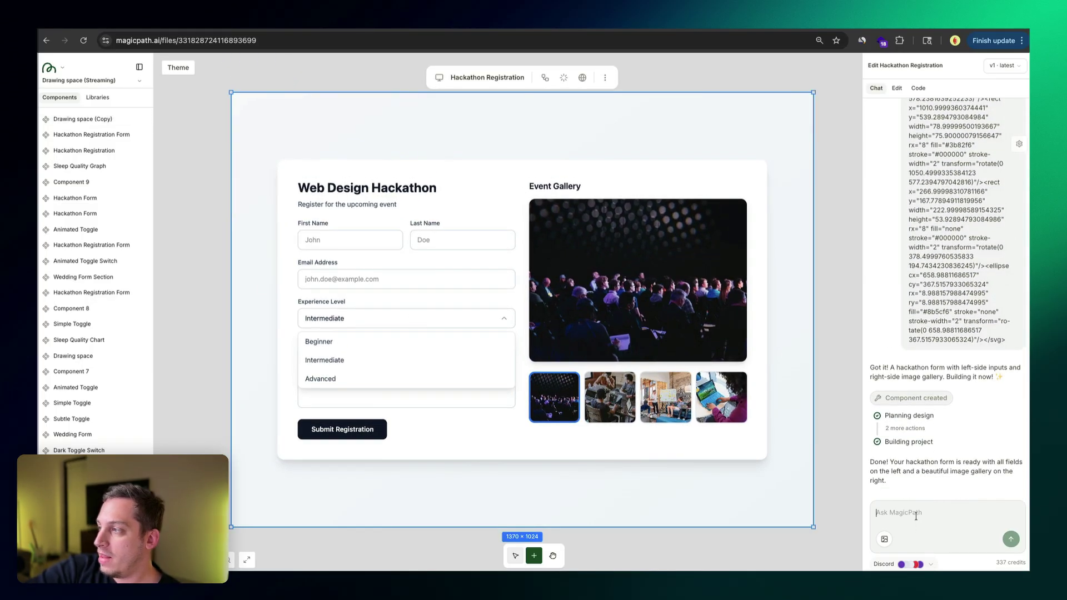
pyautogui.click(924, 564)
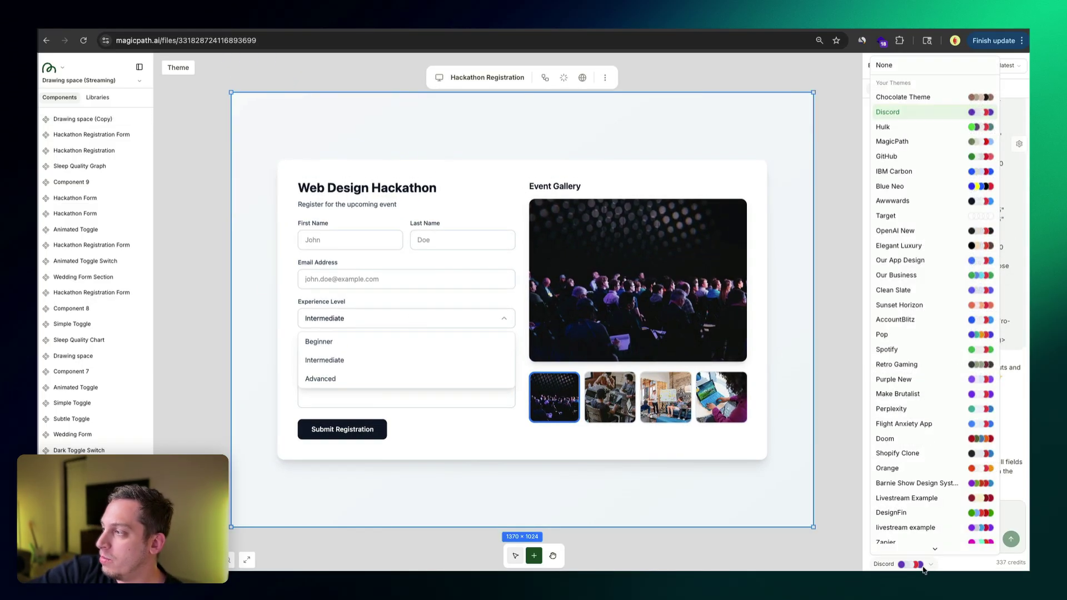
pyautogui.click(905, 67)
# Ask the chat to 'style the dropdown selectors to be in the style of this sketch' with the pasted SVG, then check the experience dropdown
pyautogui.write('lets')
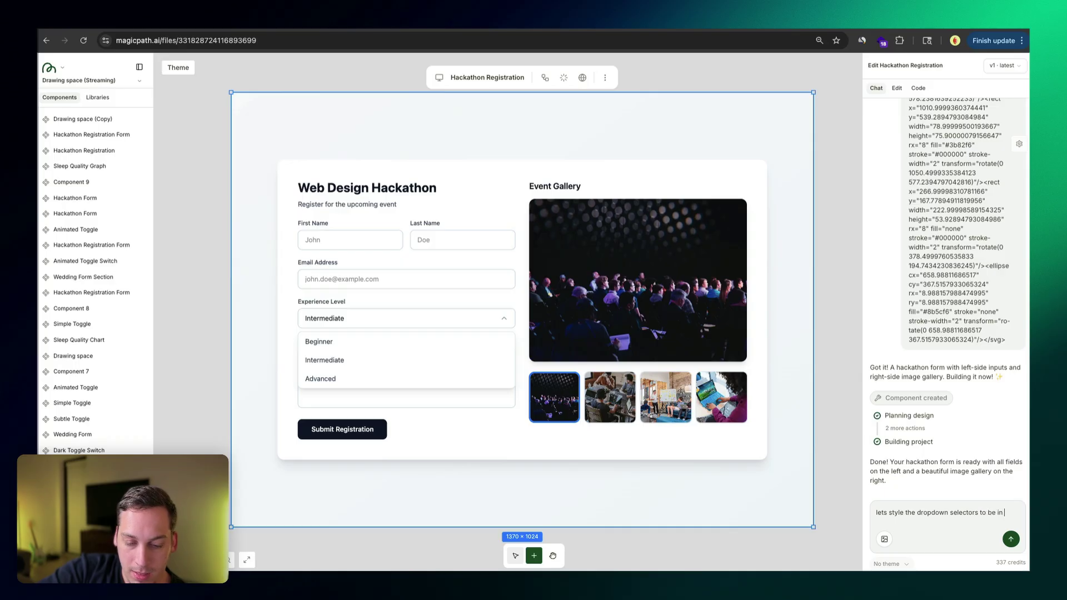
pyautogui.write('style the dropdown selectors to be in the style of')
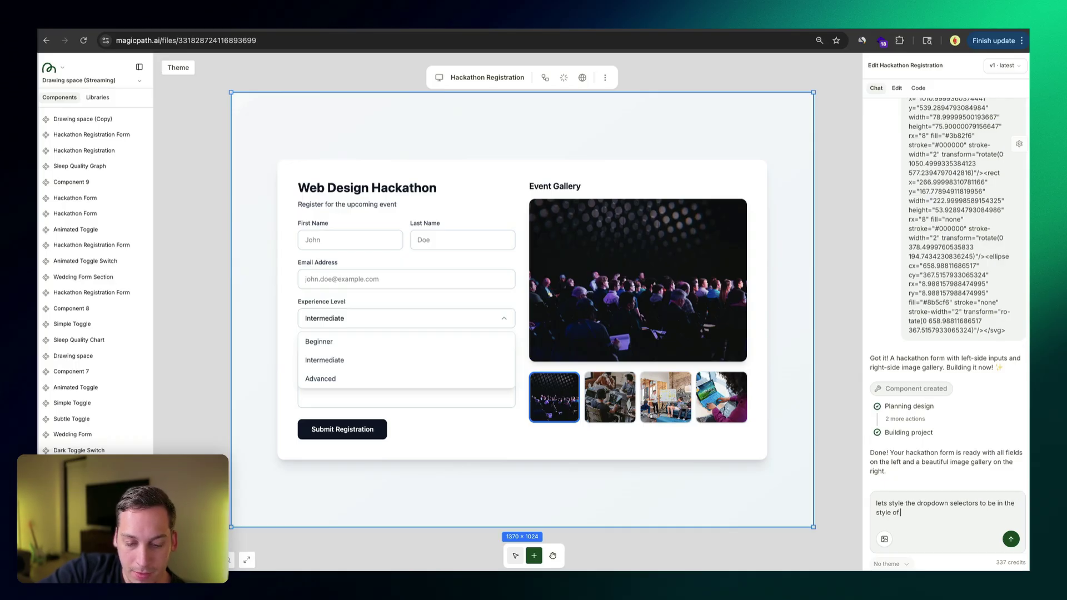
pyautogui.write(' this sketch:')
pyautogui.press('super+v')
pyautogui.press('Return')
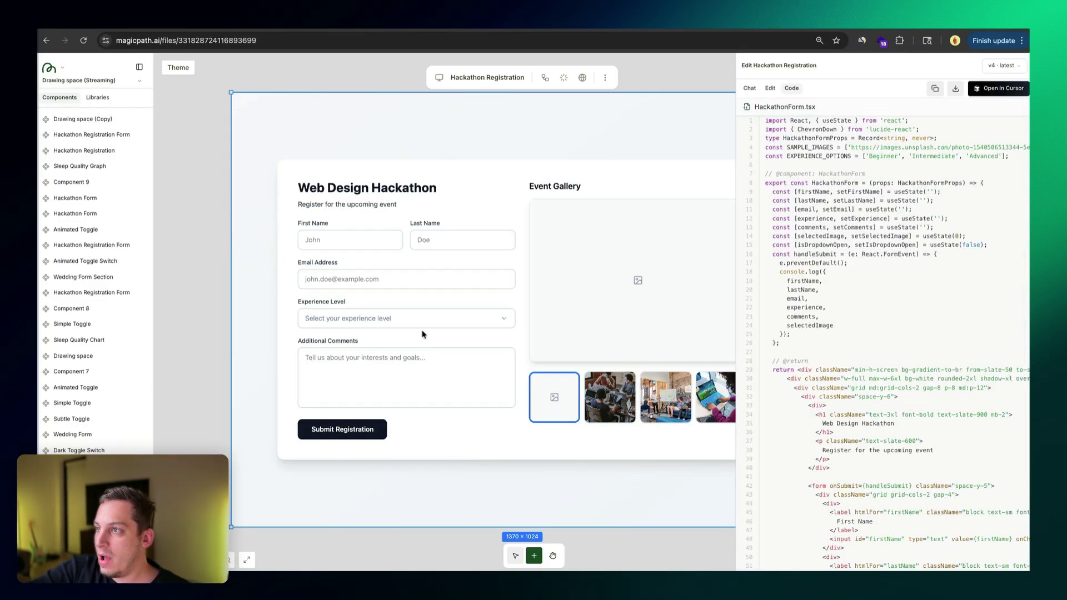
pyautogui.click(438, 321)
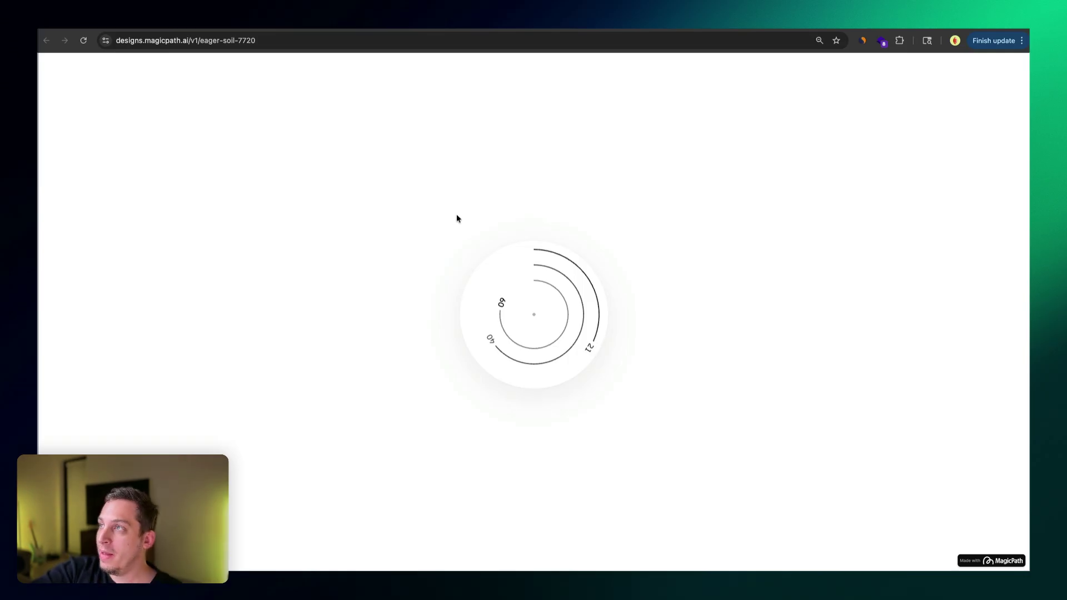
# Load the hand-drawn dial sketch from its pasted image URL and compare it with the rendered dial page
pyautogui.click(605, 40)
pyautogui.press('super+v')
pyautogui.press('Return')
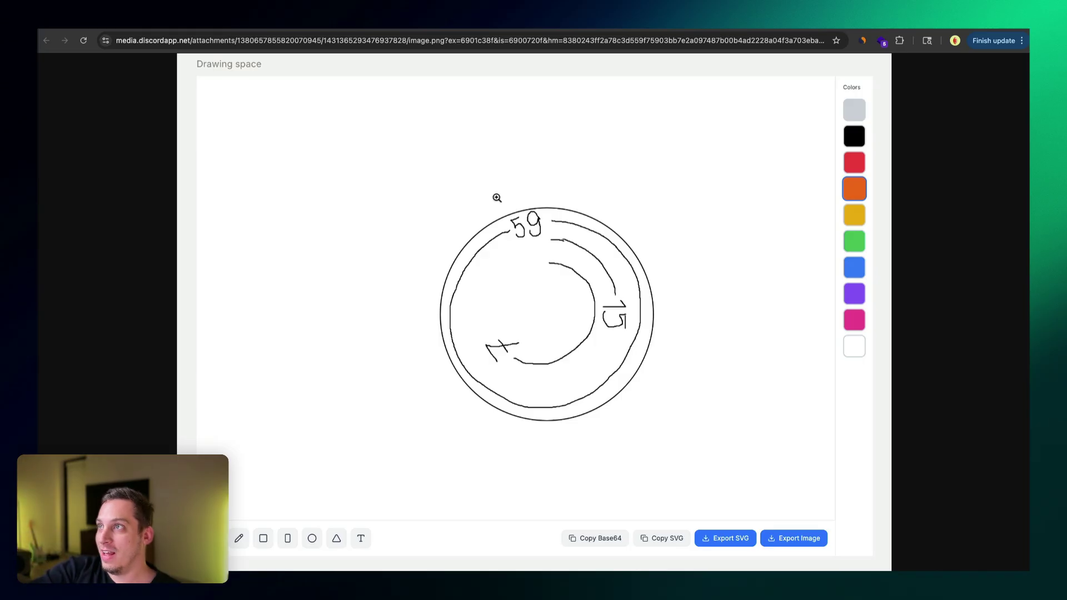
pyautogui.hotkey('ctrl', 'Tab')
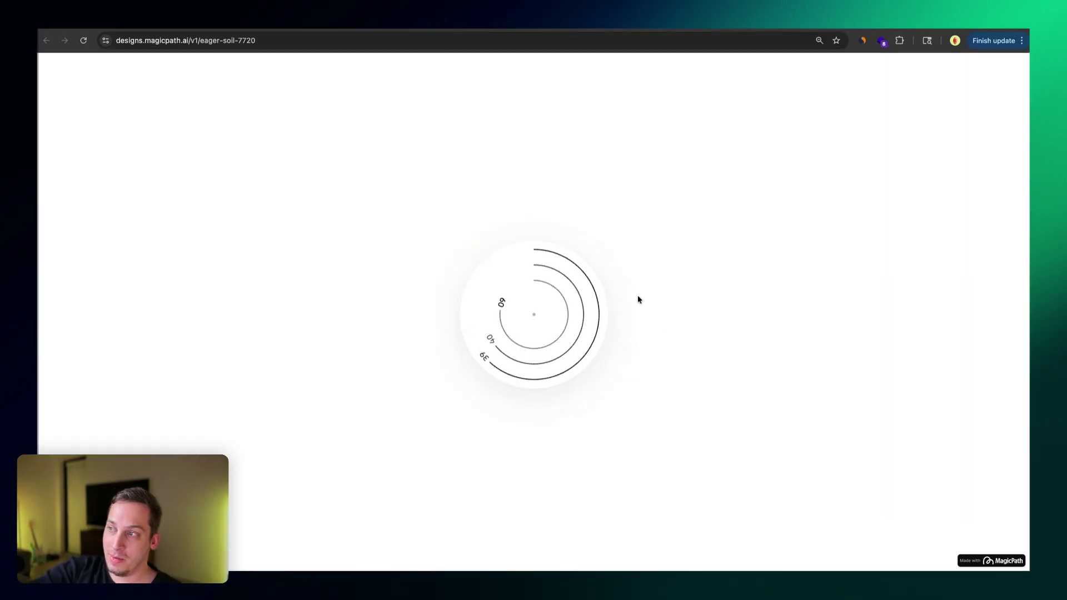
pyautogui.hotkey('ctrl', 'Tab')
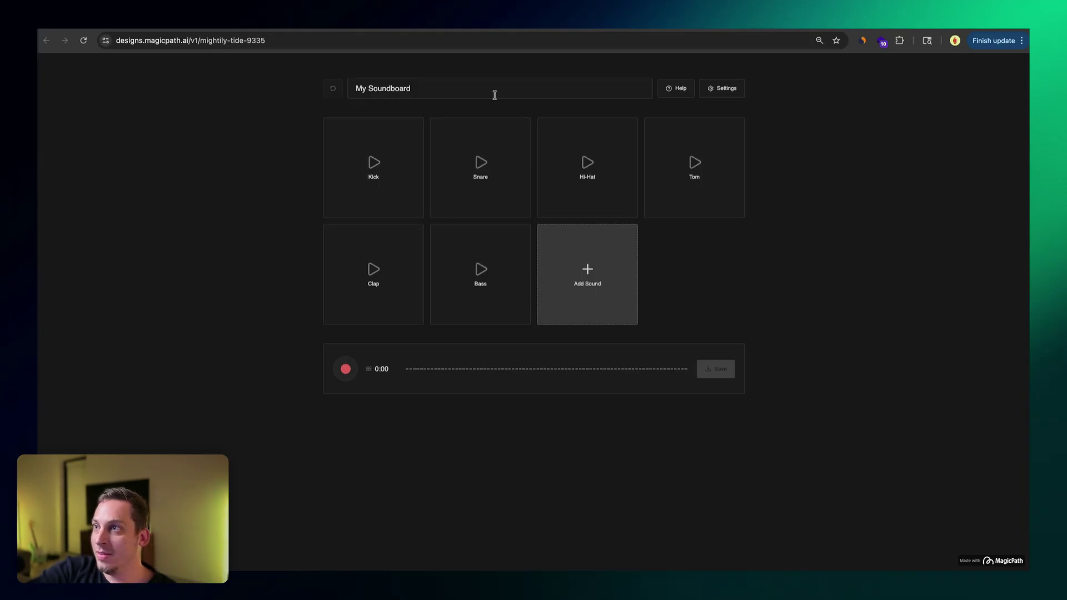
# Add a generated 'a honking horn' sound to the soundboard from its settings
pyautogui.click(722, 88)
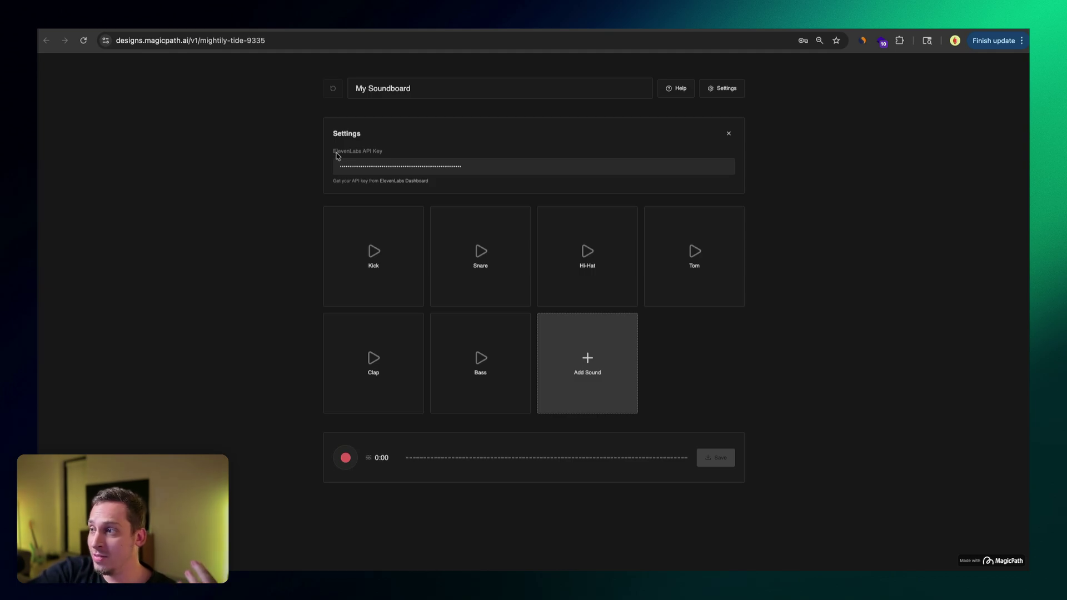
pyautogui.click(587, 364)
pyautogui.scroll(-1, 456, 464)
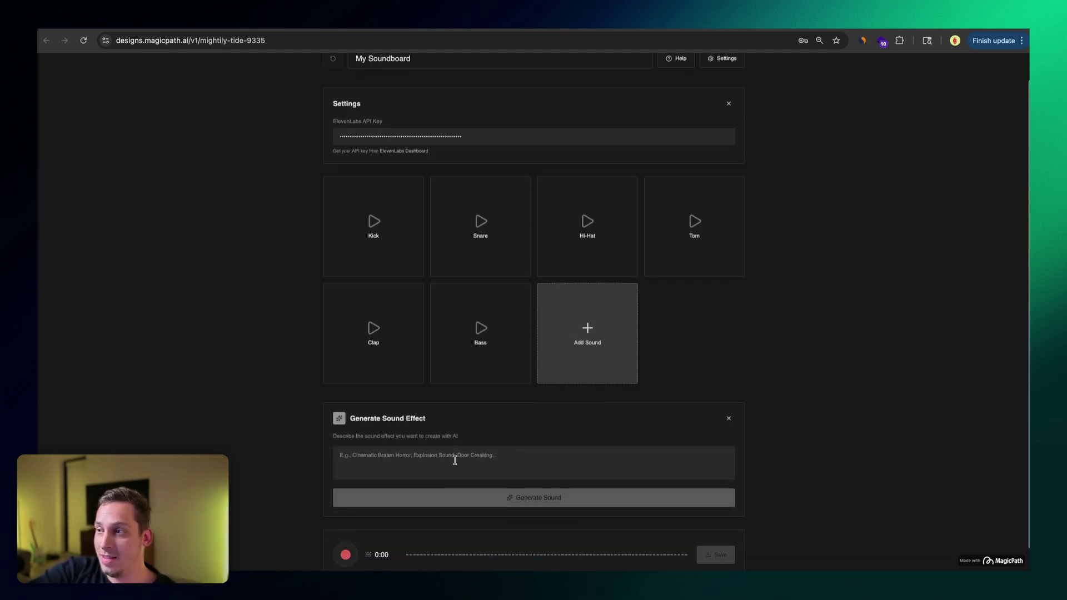
pyautogui.click(453, 460)
pyautogui.write('a honking horn')
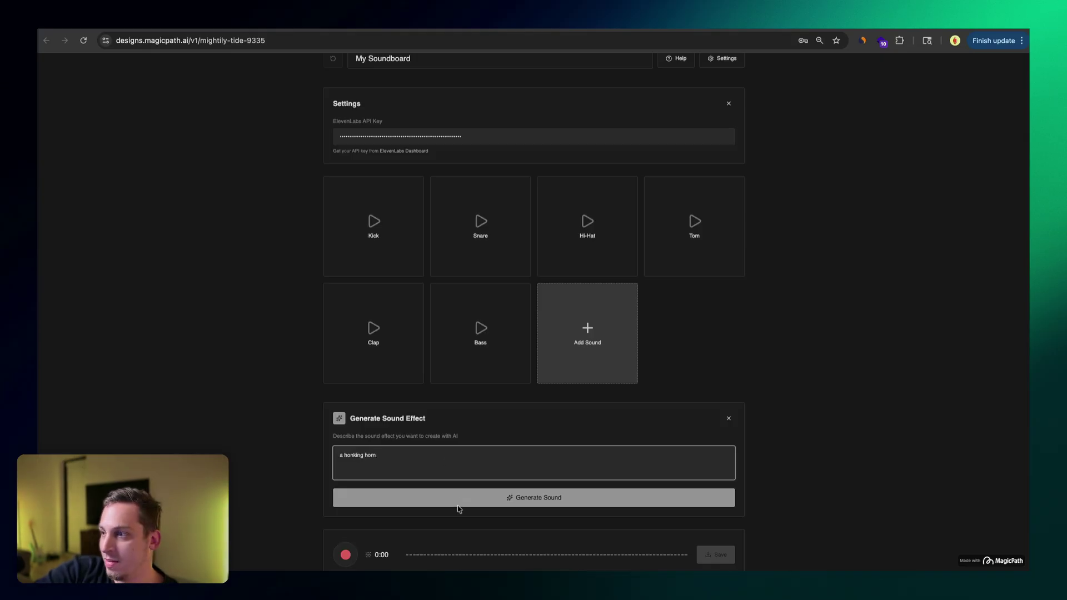
pyautogui.click(458, 500)
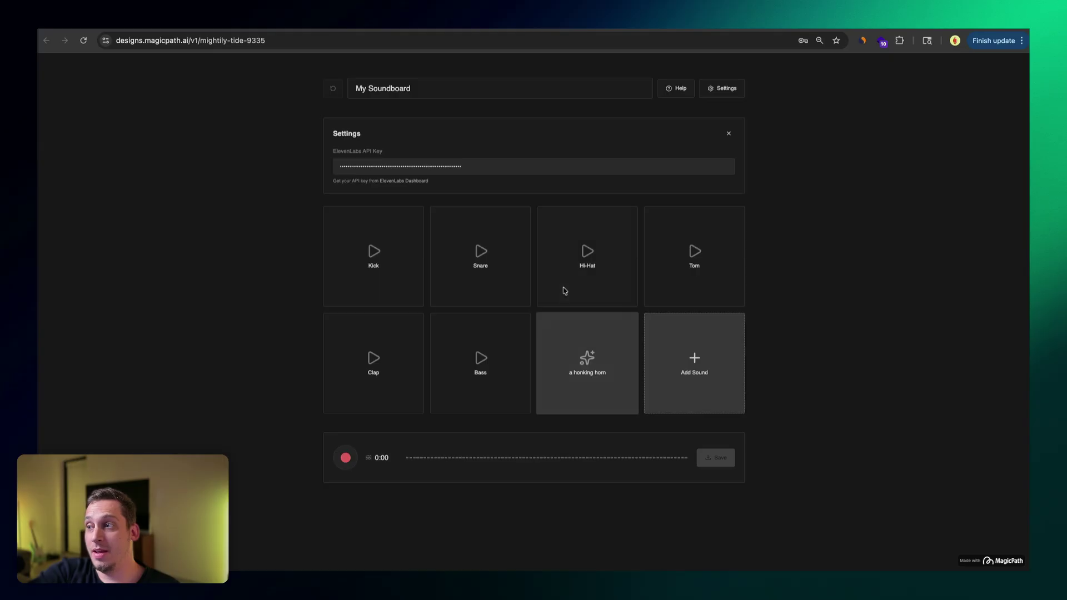
# Record a six-second take playing the Bass pad twice and the Snare pad
pyautogui.click(345, 458)
pyautogui.click(442, 378)
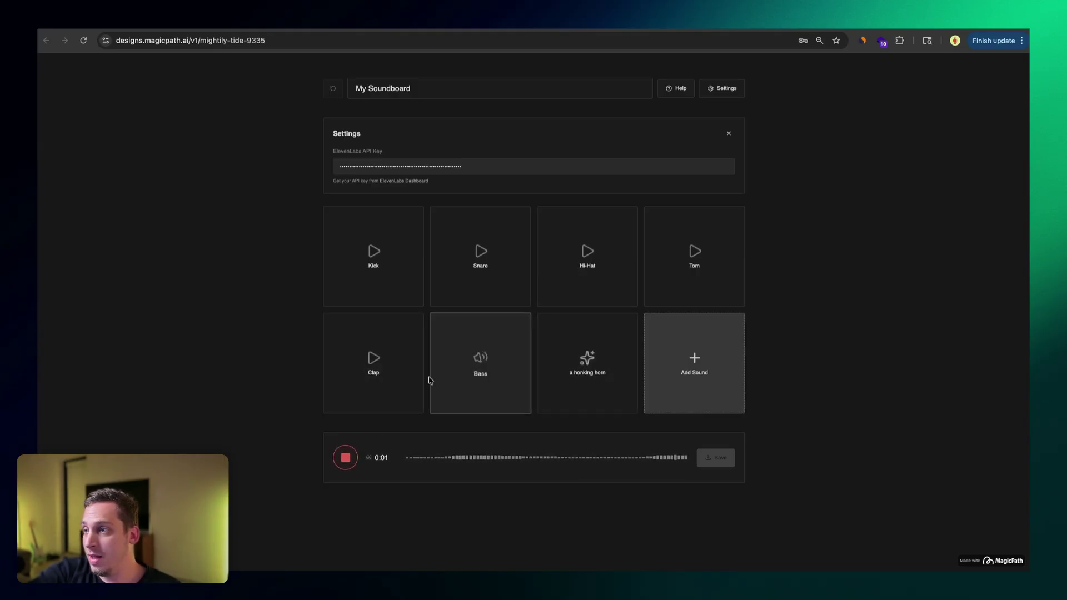
pyautogui.click(508, 351)
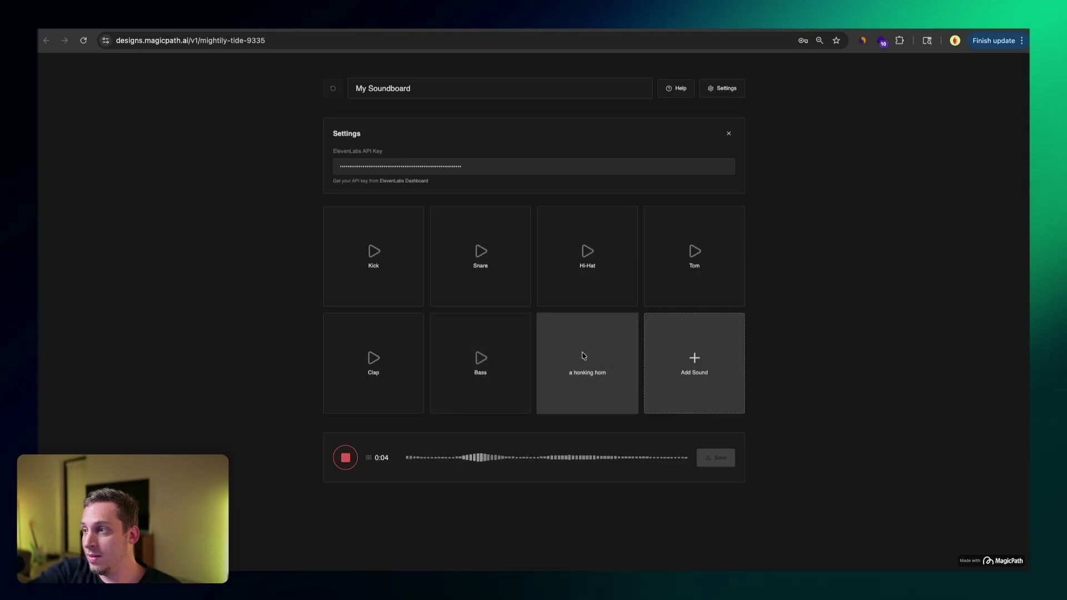
pyautogui.click(479, 296)
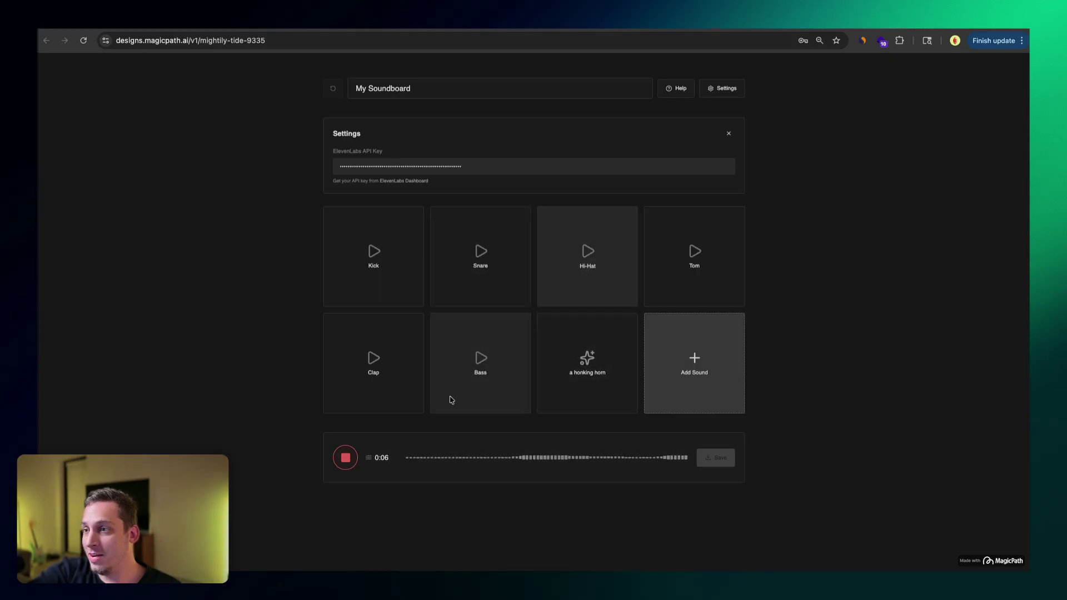
pyautogui.click(346, 457)
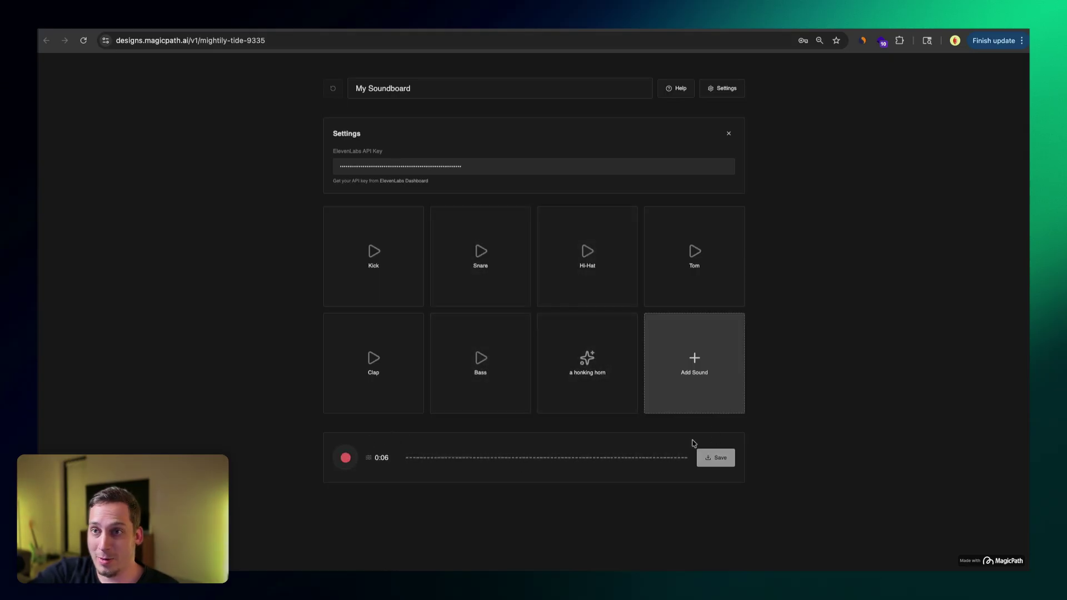